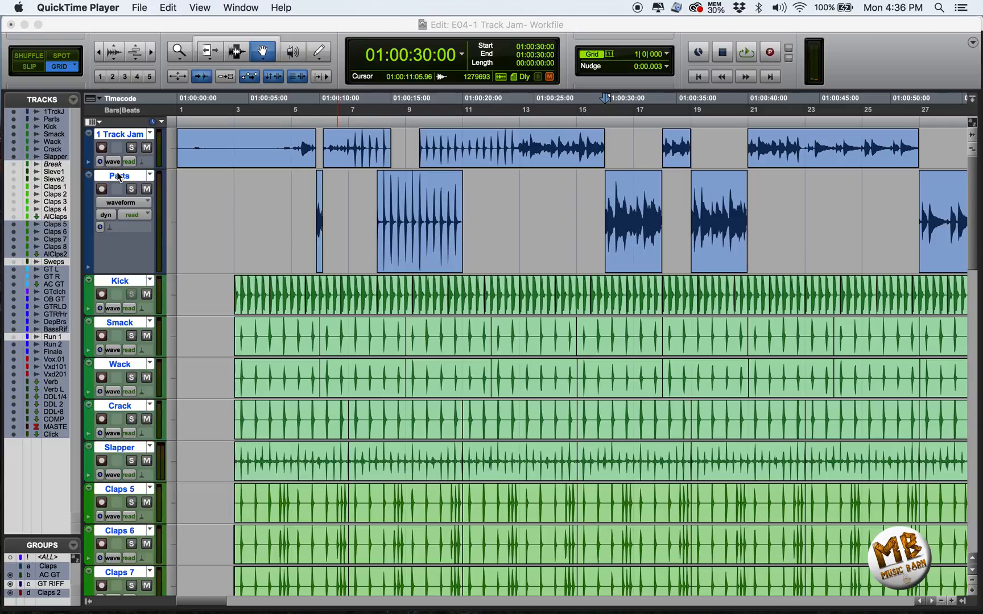
Audition the Parts clip starting at 01:00:30:00 and move it to the GT L track at 01:00:04:00
click(119, 177)
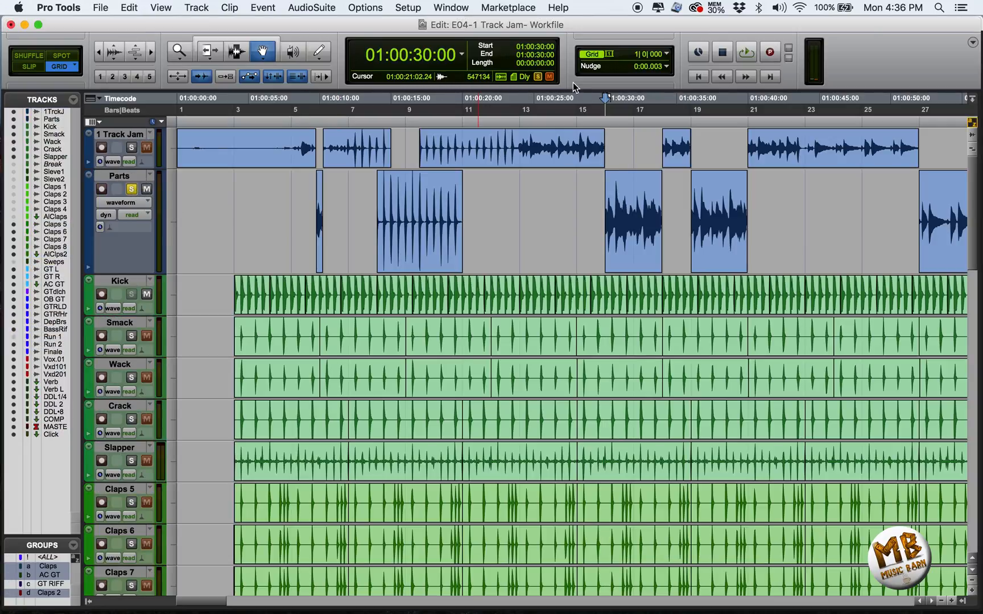
click(629, 242)
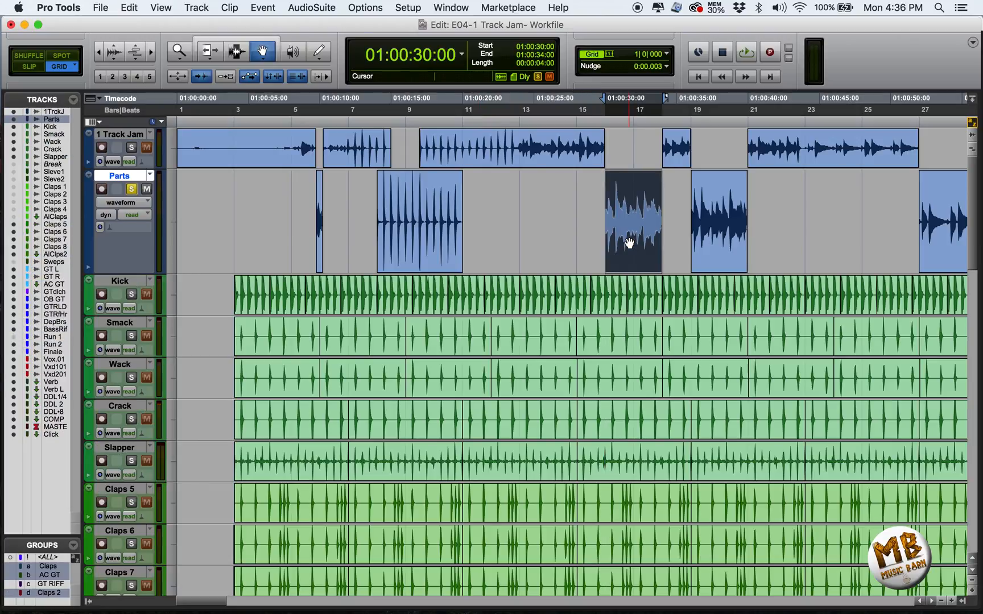
key(space)
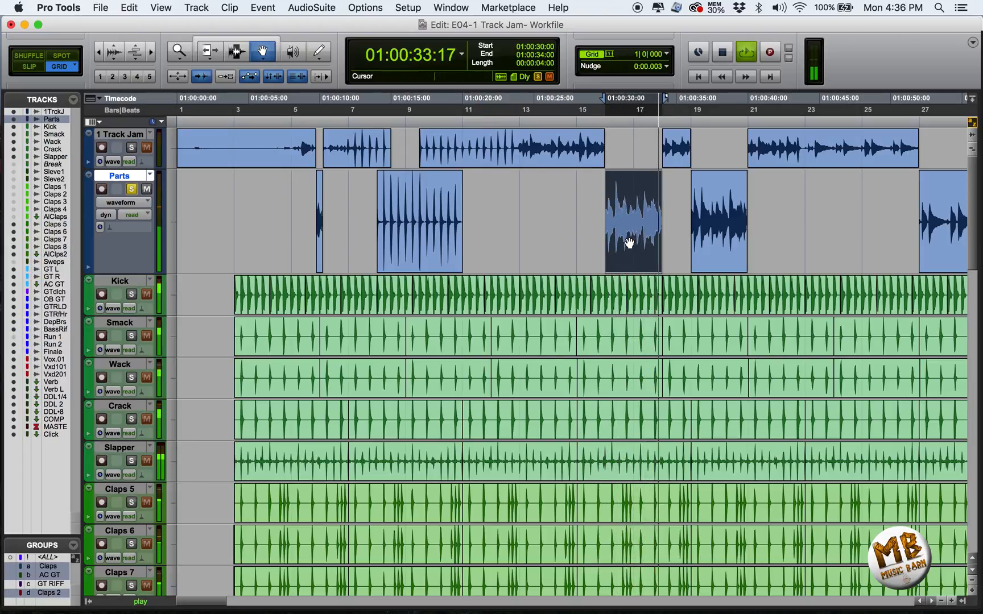
key(space)
drag(628, 242, 262, 513)
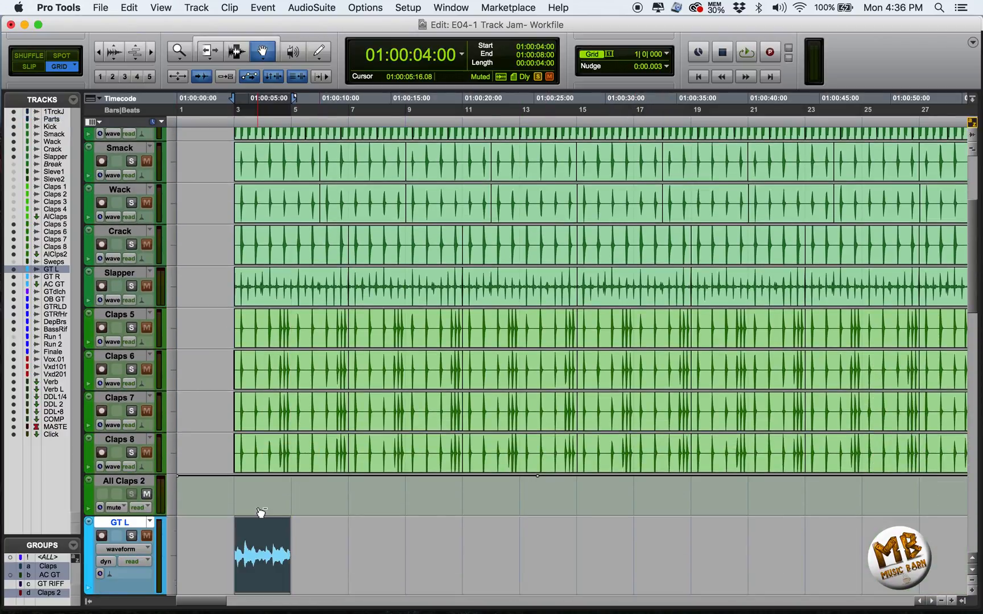
Audition the Parts clip starting at 01:00:36:00 and place it on the GT R track at 01:00:04:00
scroll(631, 246, up, 5)
click(715, 245)
key(space)
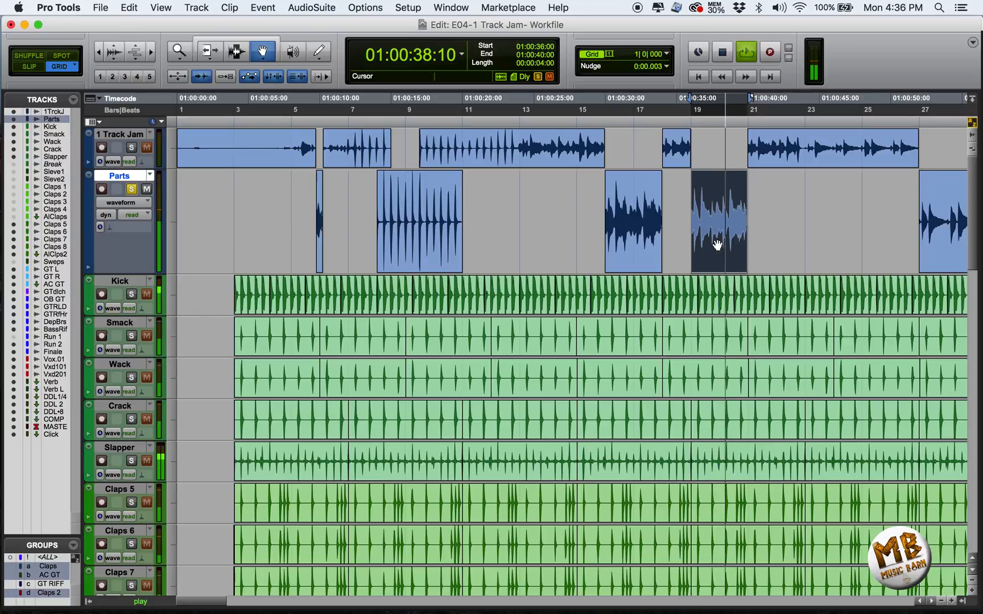
key(space)
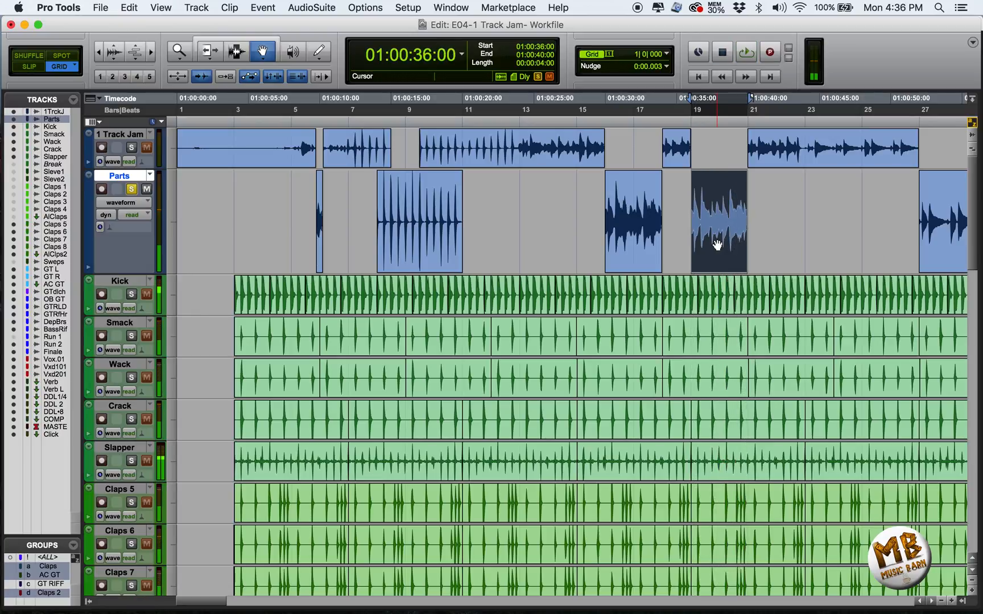
scroll(373, 569, down, 10)
click(266, 546)
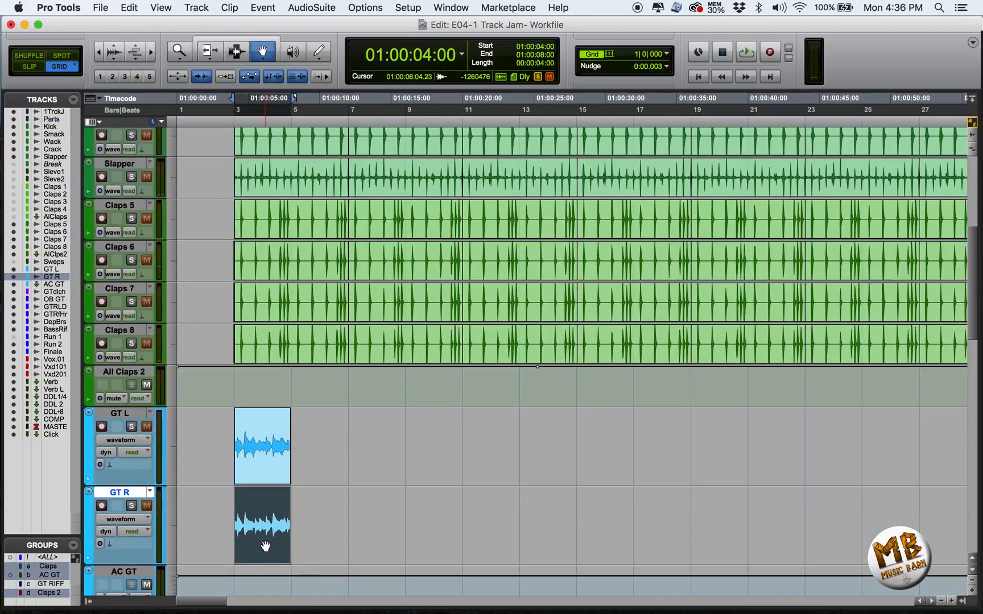
Select the guitar clips on GT L and GT R together and duplicate them five times in succession
shift+click(272, 463)
key(super+d)
key(super+d)
key(super+d)
key(super+d)
key(super+d)
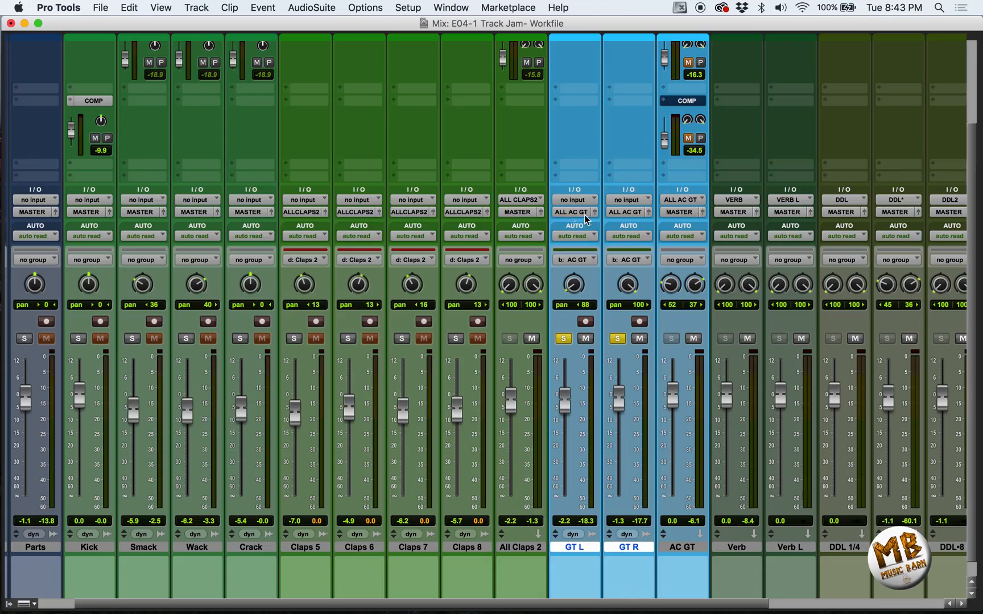
Open the F6-RTA equalizer on the AC GT track, solo band 2 and lower that band's gain
scroll(681, 192, up, 5)
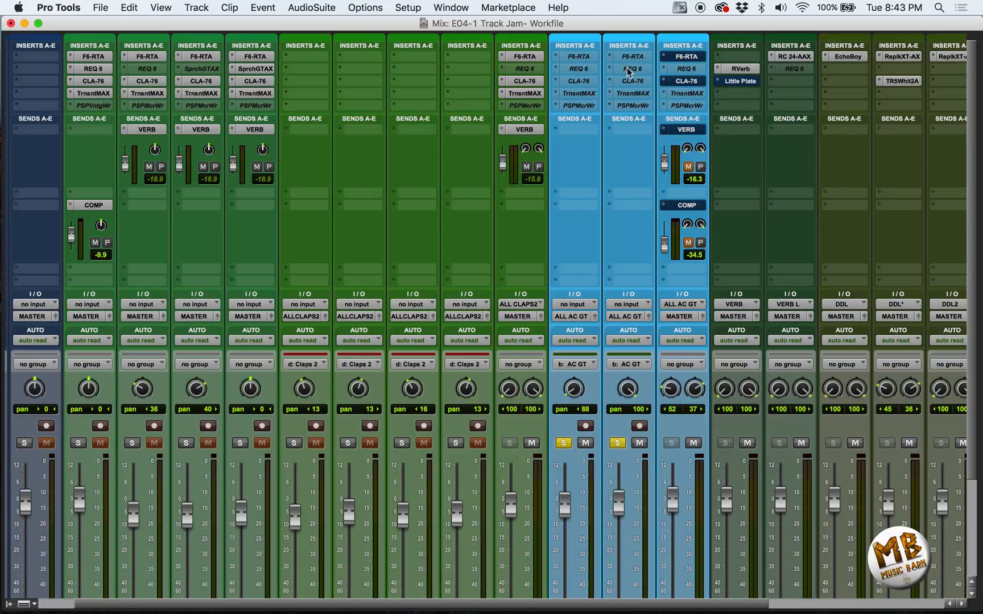
click(687, 57)
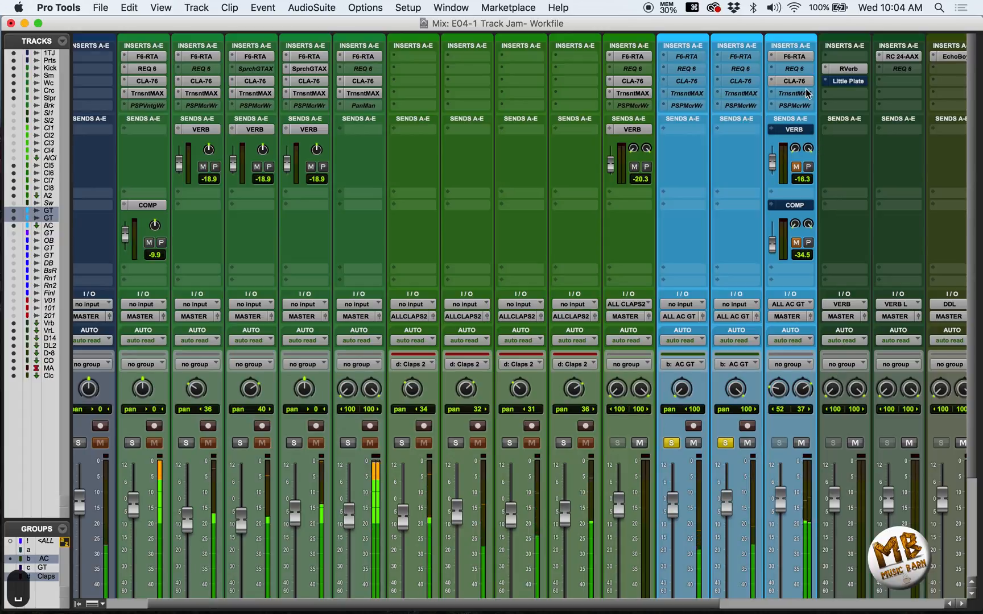
click(794, 56)
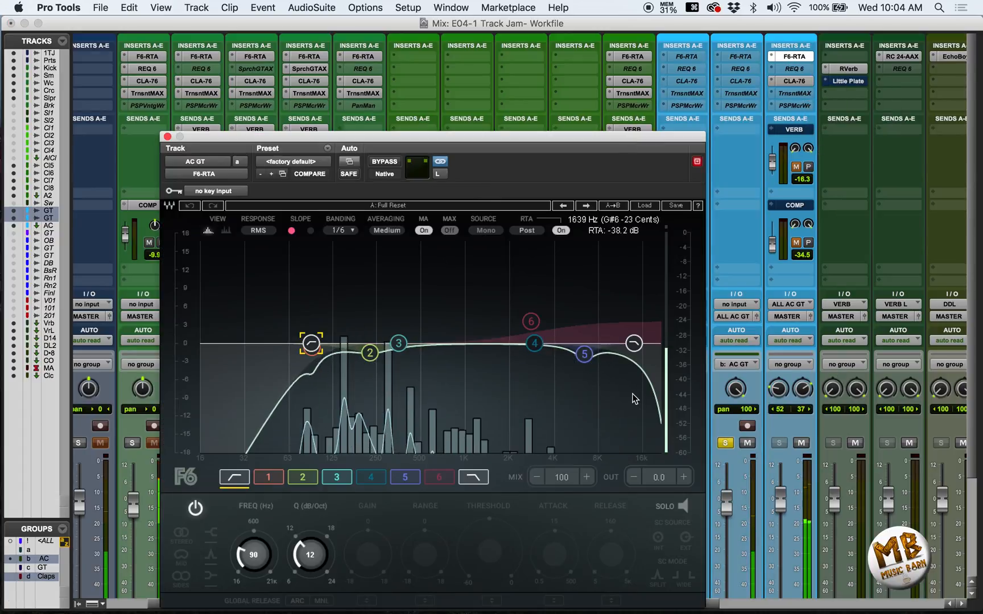
click(304, 479)
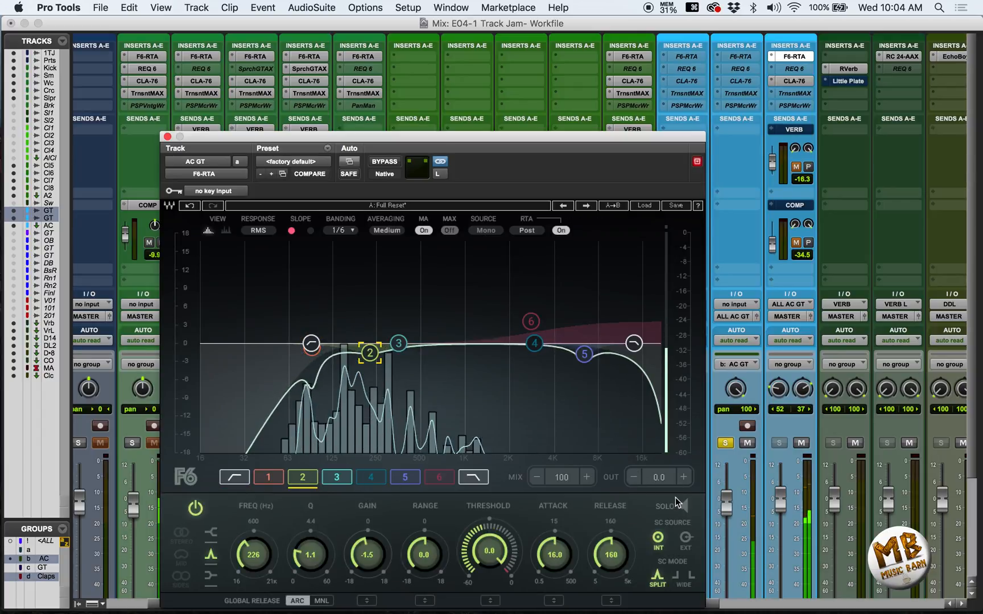
click(683, 506)
drag(374, 348, 370, 382)
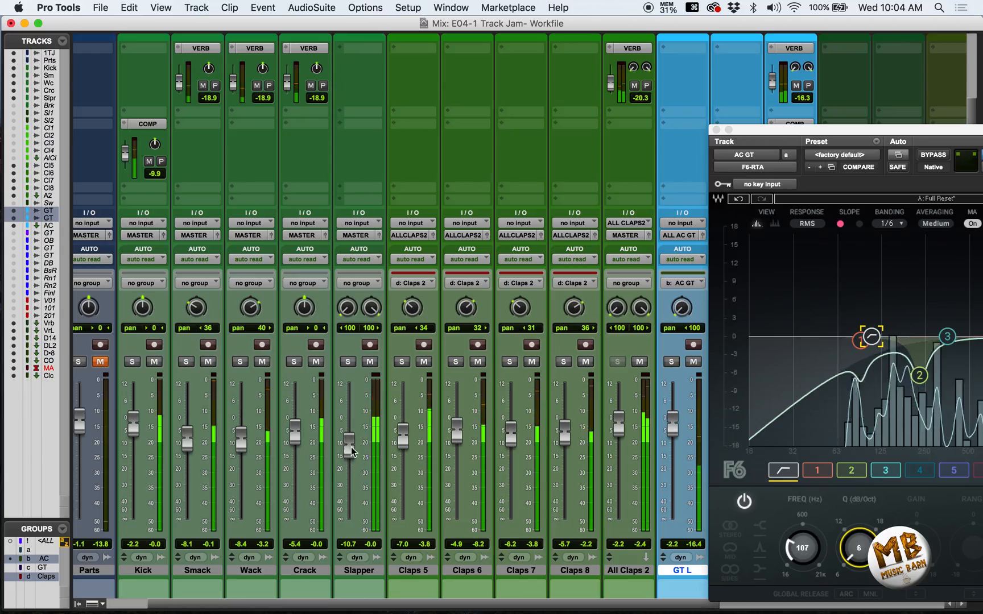
On the Slapper track, raise the Transient Master's sustain and bring the track's volume fader up slightly
scroll(350, 446, up, 5)
click(363, 94)
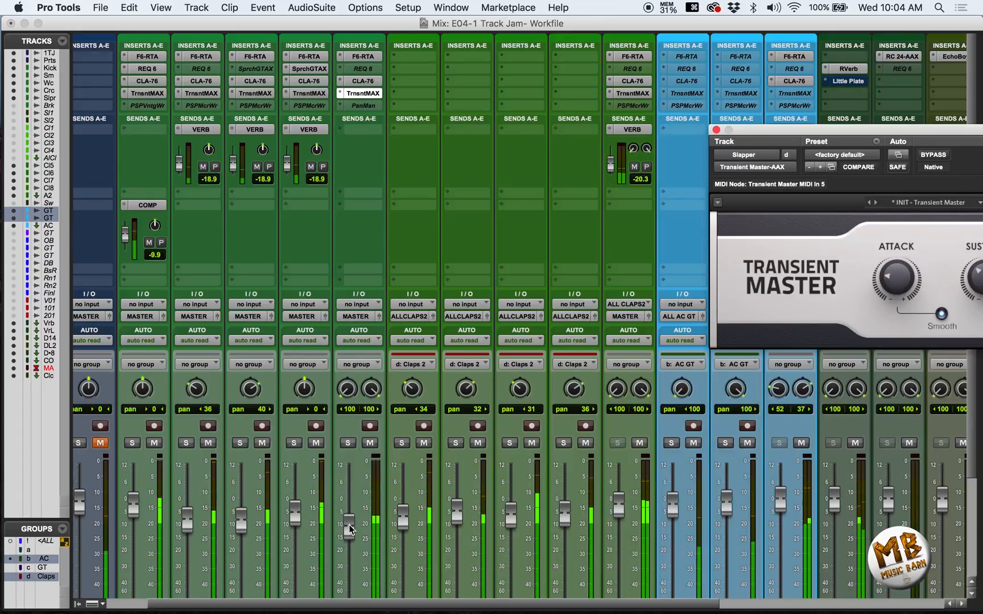
drag(348, 525, 350, 522)
drag(756, 131, 625, 111)
drag(854, 260, 854, 247)
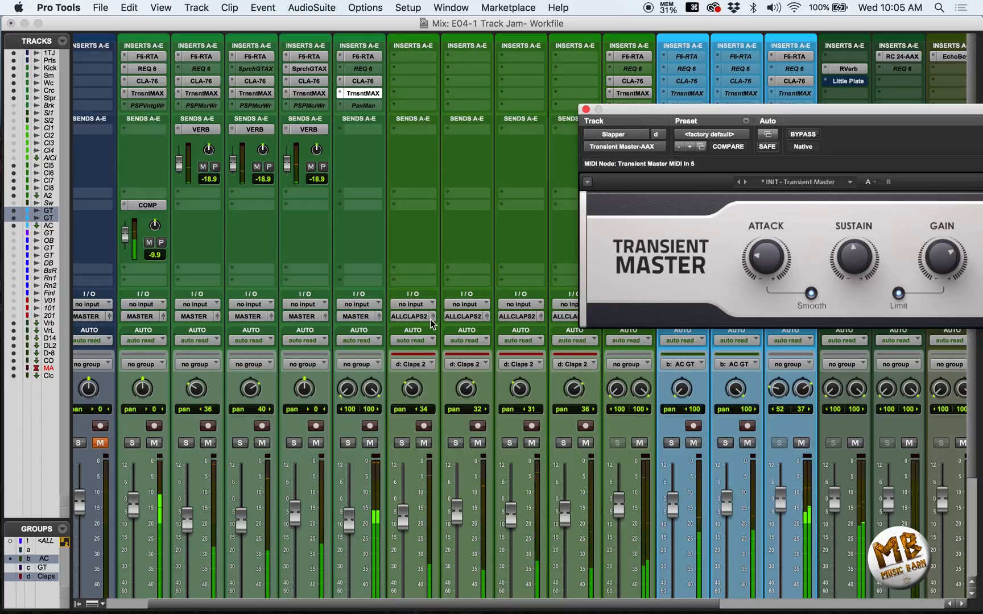
drag(349, 519, 349, 511)
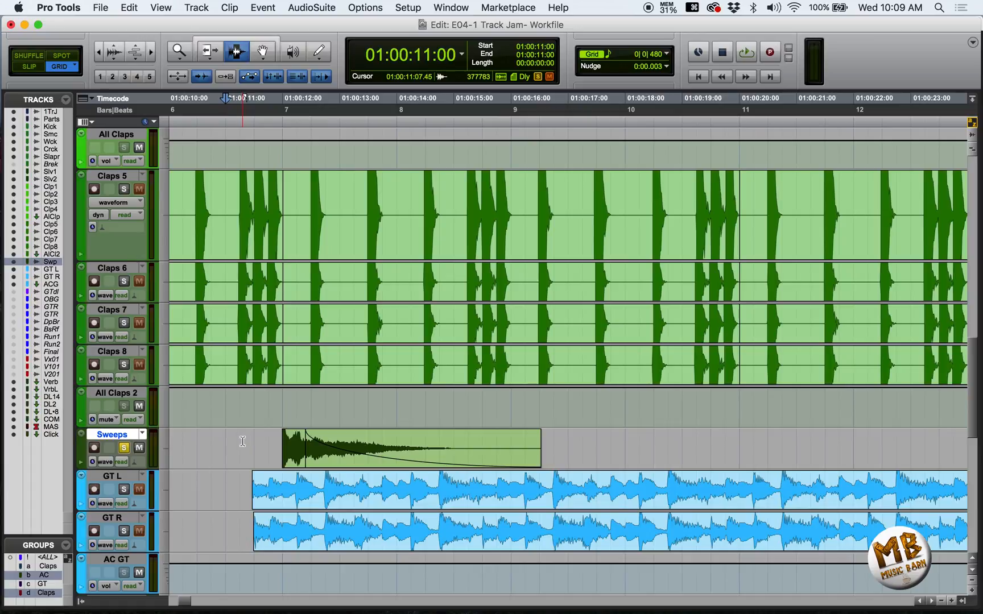
Play the sweep from 01:00:11:06 and render an AudioSuite Reverse on the Sweeps clip starting at 01:00:20:00
click(242, 442)
key(space)
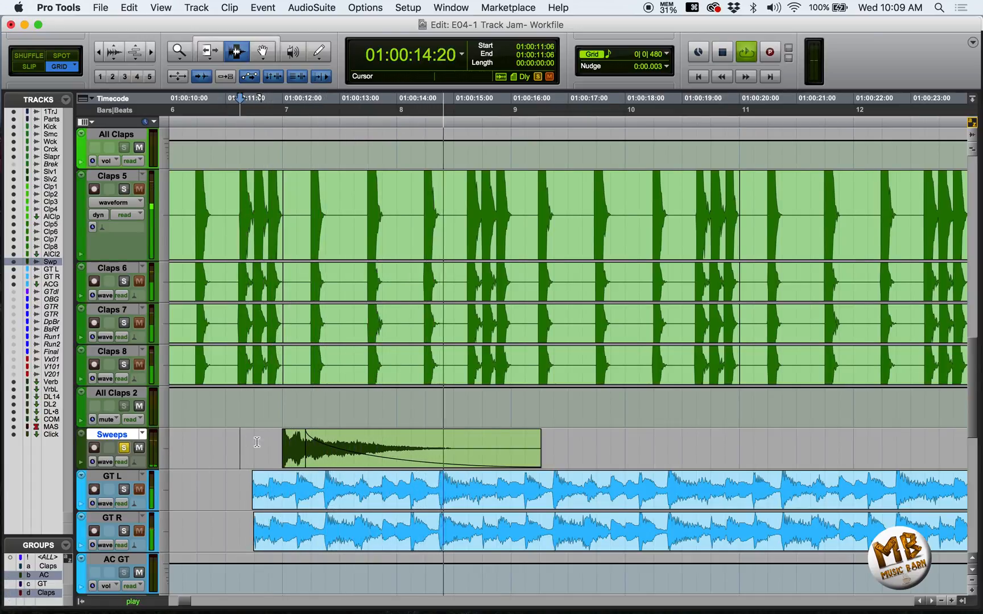
click(312, 8)
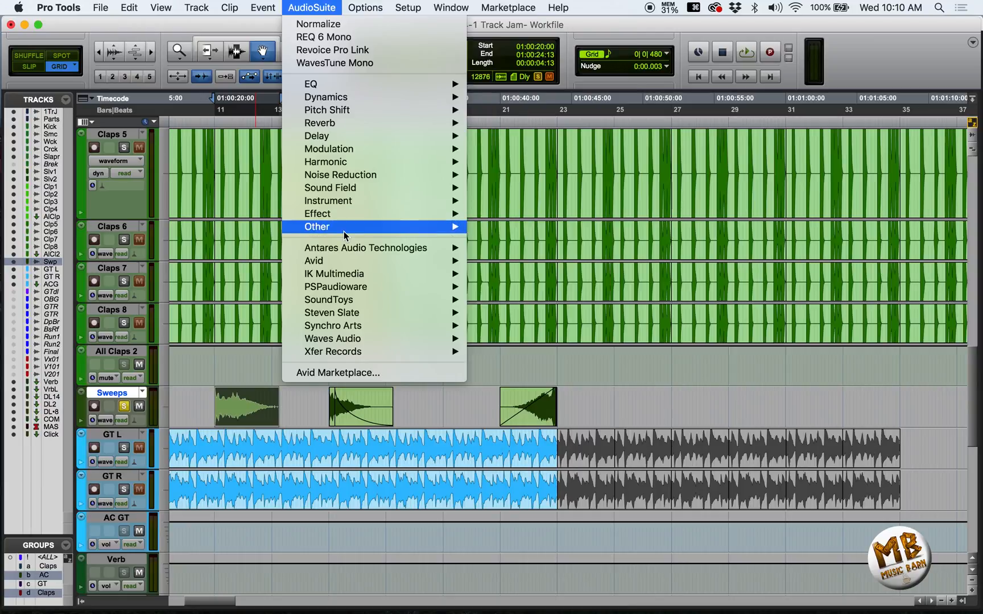
mouse_move(343, 231)
click(505, 157)
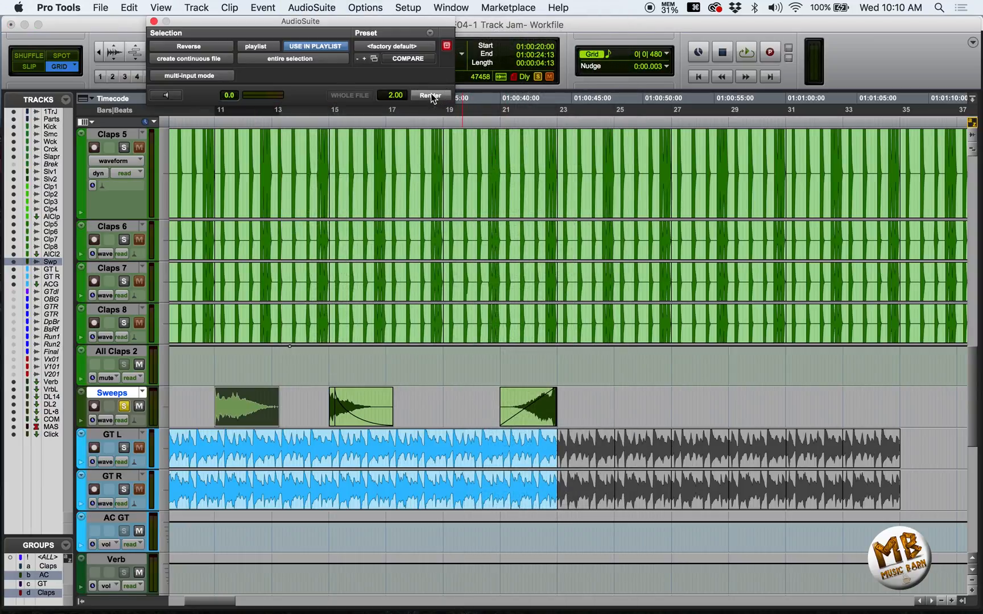
click(431, 95)
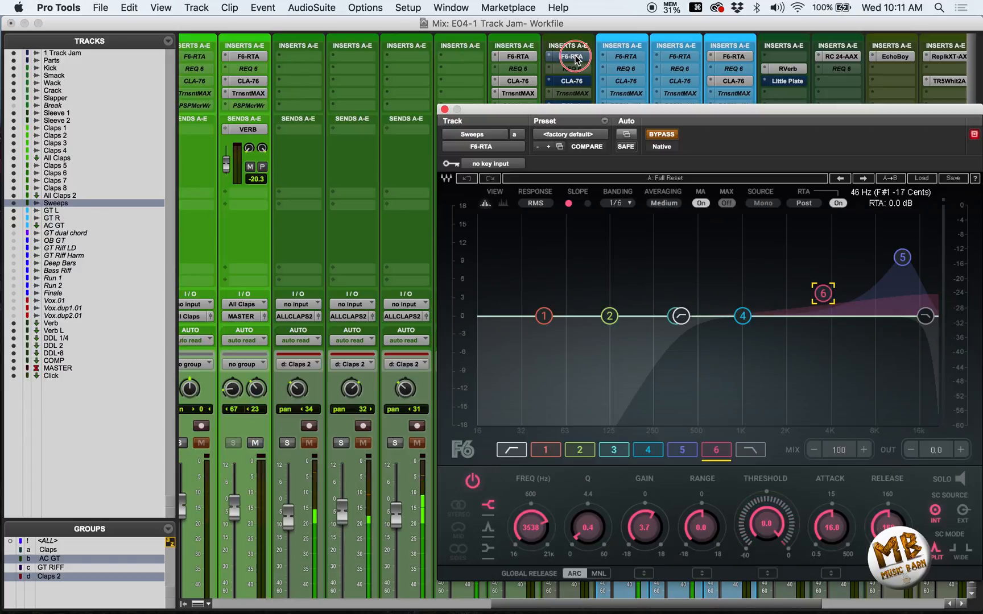
Take the F6-RTA equalizer on the Sweeps track out of bypass and audition it with playback
super+click(575, 60)
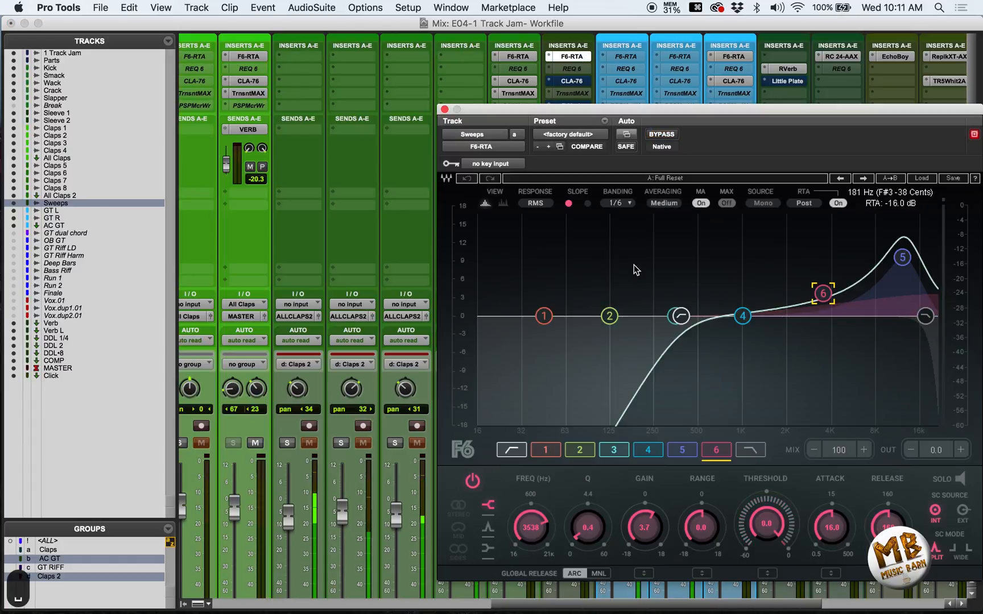
key(space)
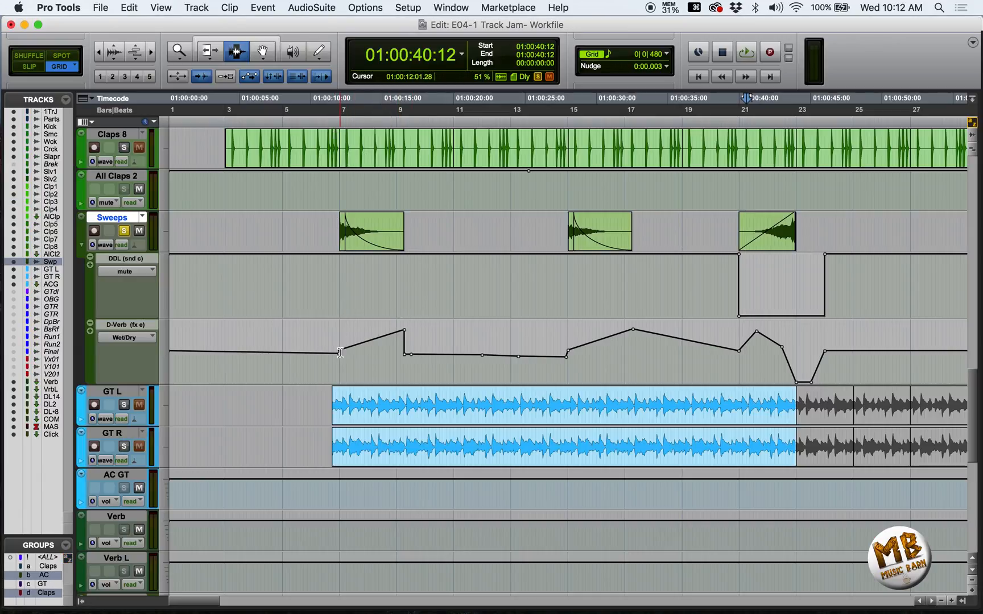
On the Sweeps track, extend the D-Verb Wet/Dry 0% section to 01:00:49:12 and the DDL send mute section to about 01:00:50
click(339, 115)
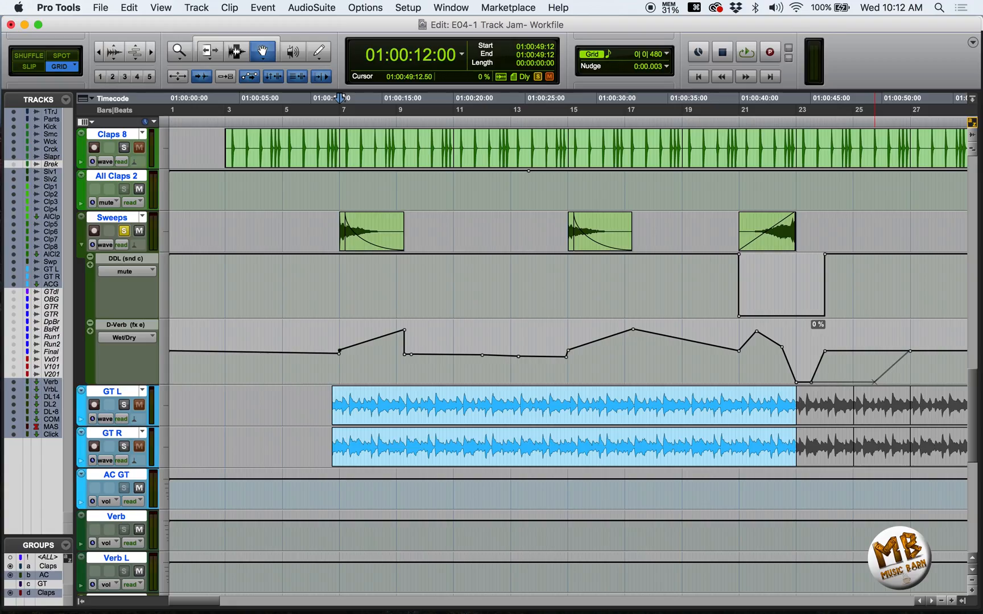
drag(825, 350, 874, 382)
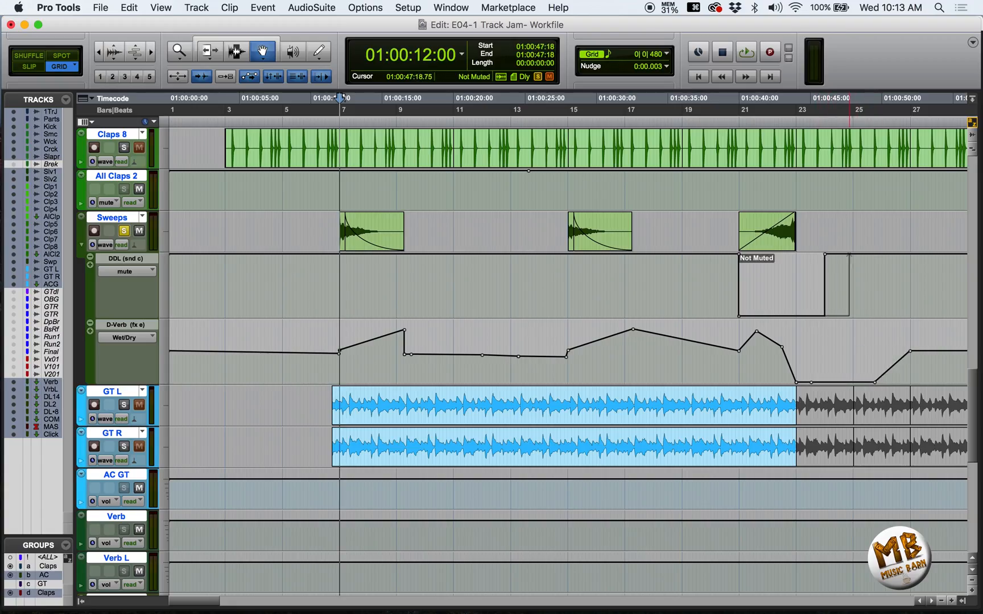
drag(849, 255, 885, 254)
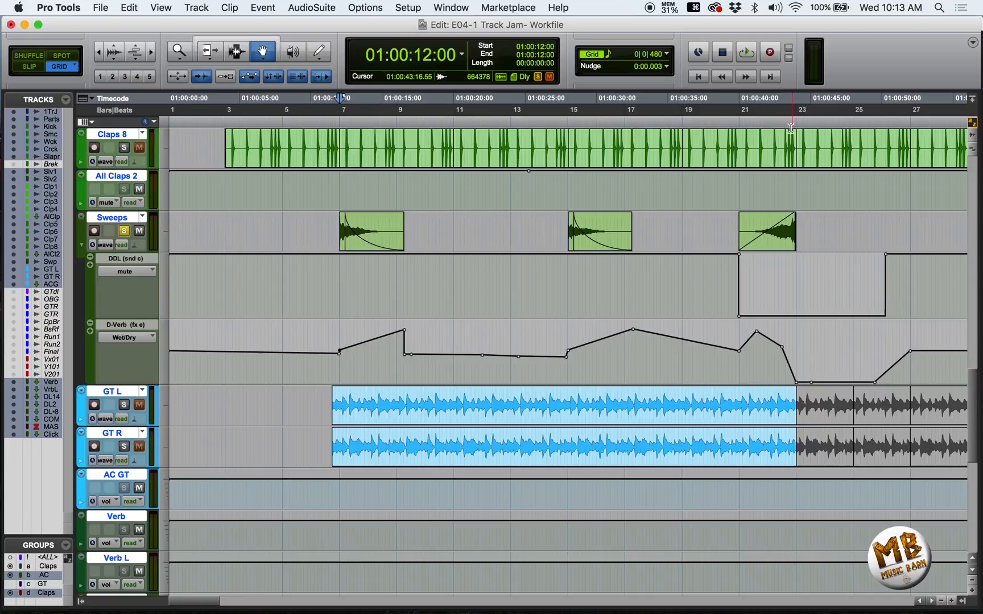
Play the final sweep from 01:00:40:00 with its edited automation and save the session
click(742, 111)
key(space)
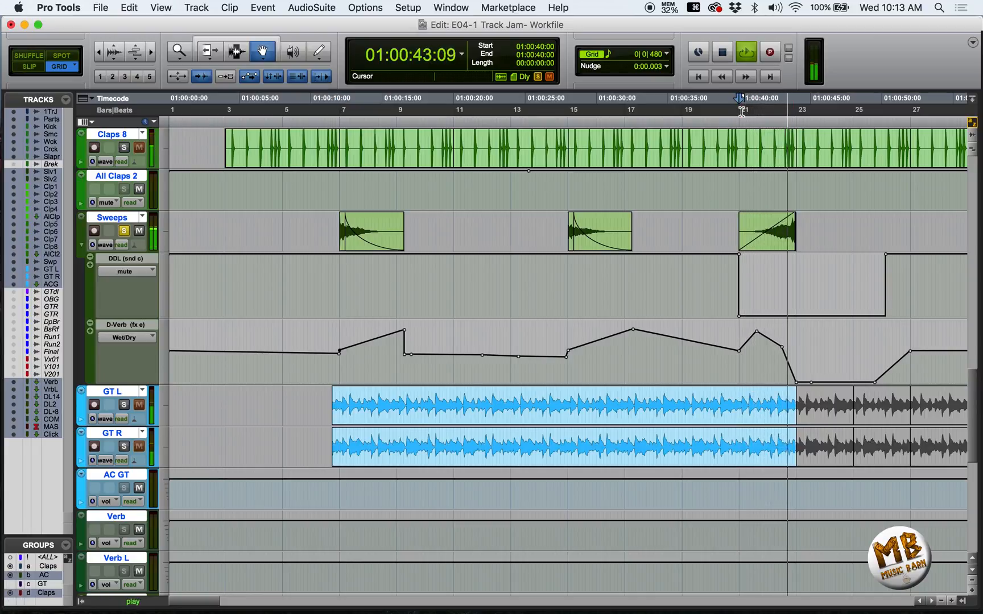
key(space)
key(cmd+s)
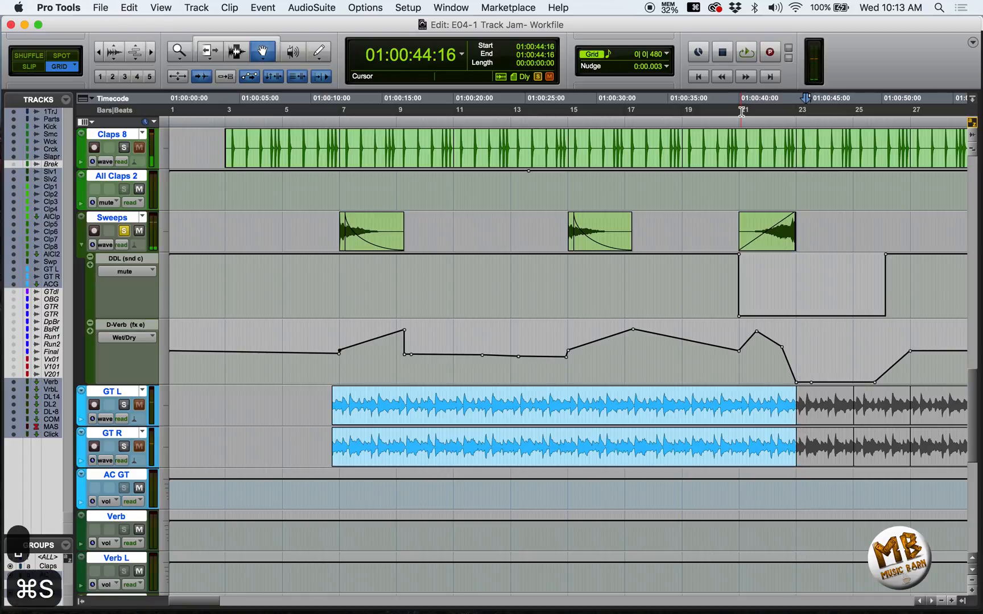
Audition the sweeps within the mix from 01:00:11:12 and again from 01:00:40:06
click(337, 112)
key(space)
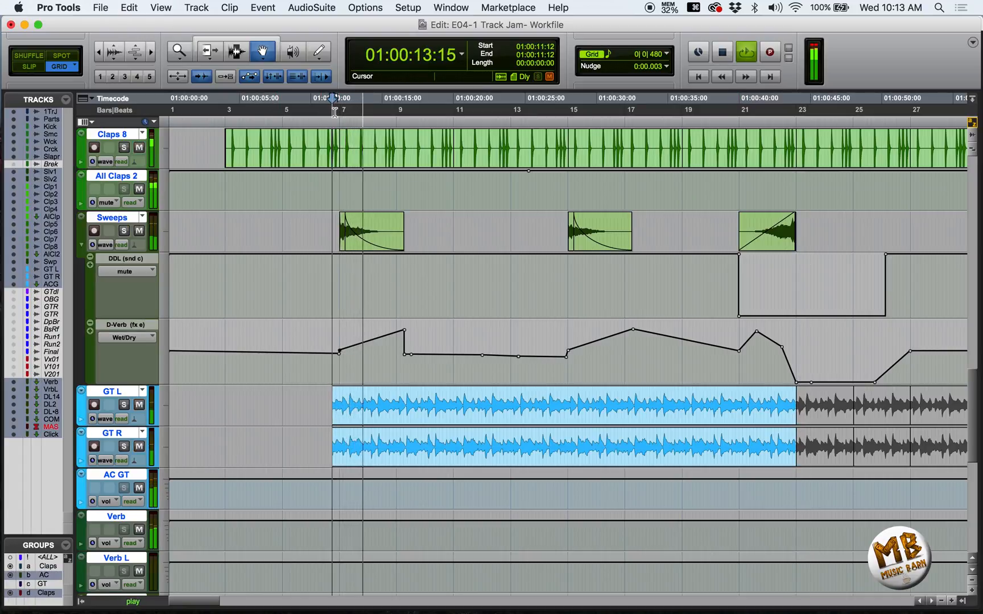
key(space)
click(743, 105)
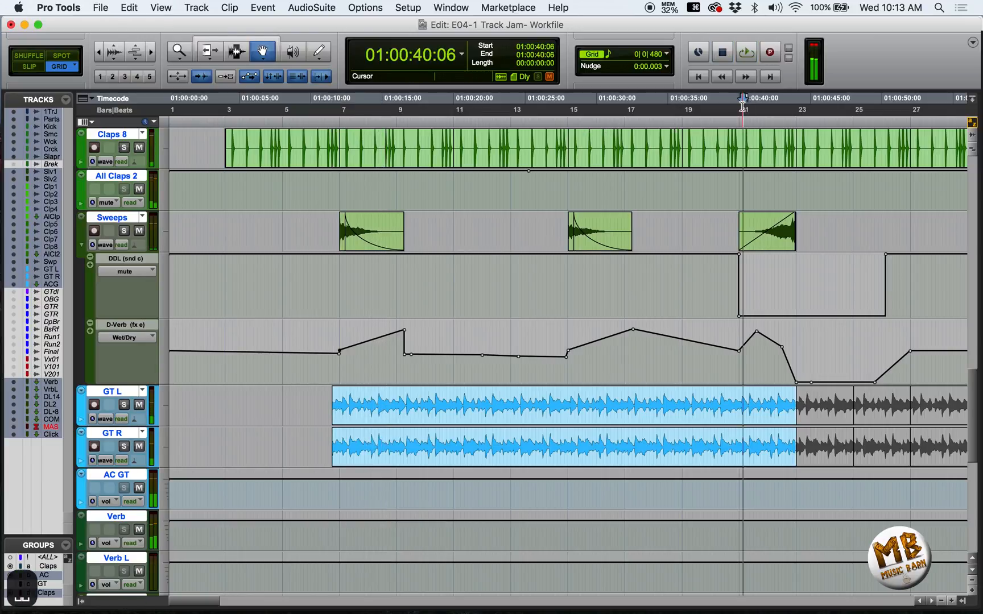
key(space)
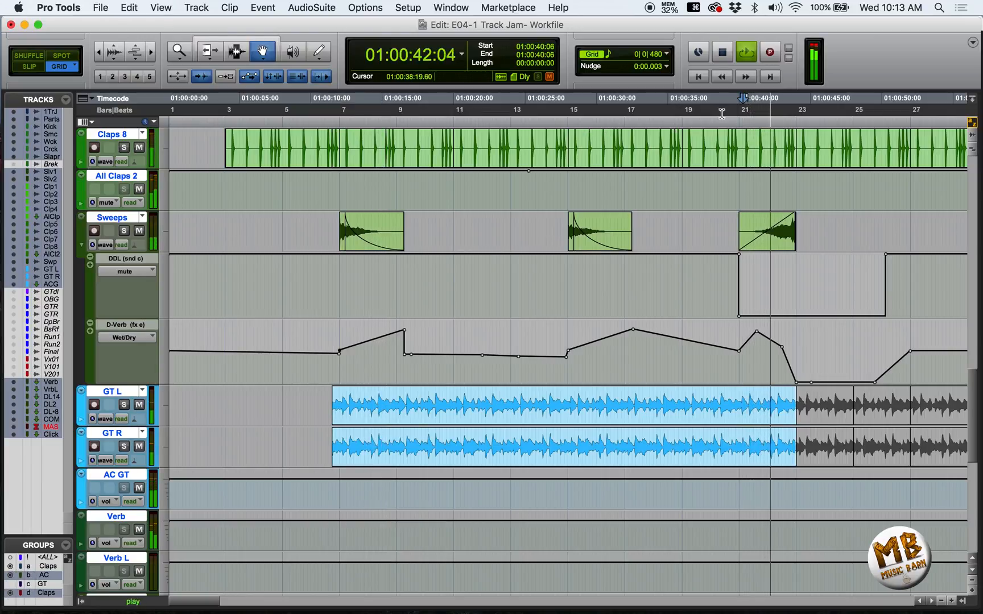
key(space)
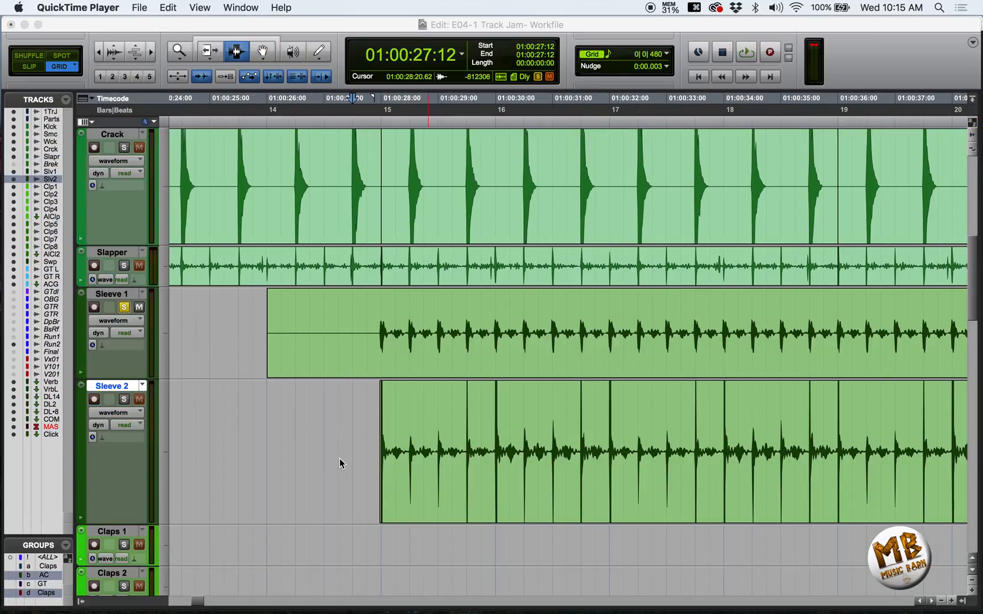
Select the first hit on the Sleeve 1 track from 01:00:28:00 to 01:00:28:12, magnified for inspection
click(376, 313)
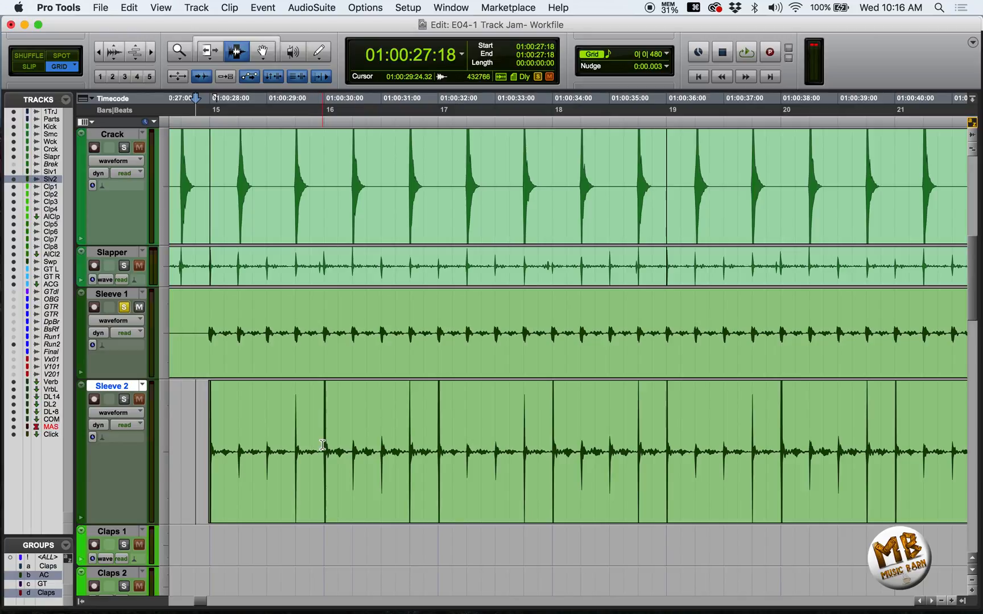
scroll(369, 324, left, 5)
drag(381, 322, 405, 322)
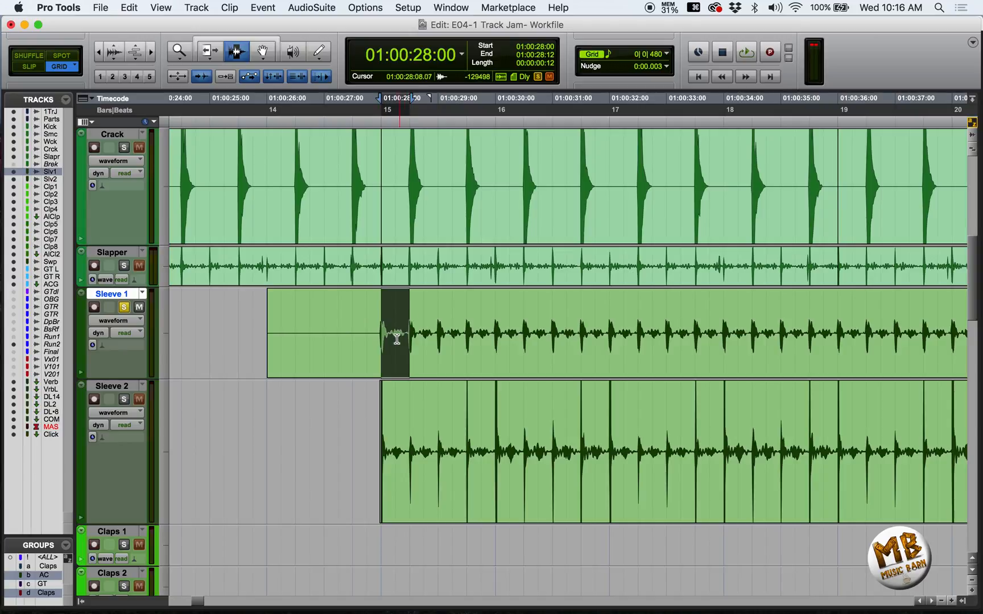
key(r)
key(t)
key(t)
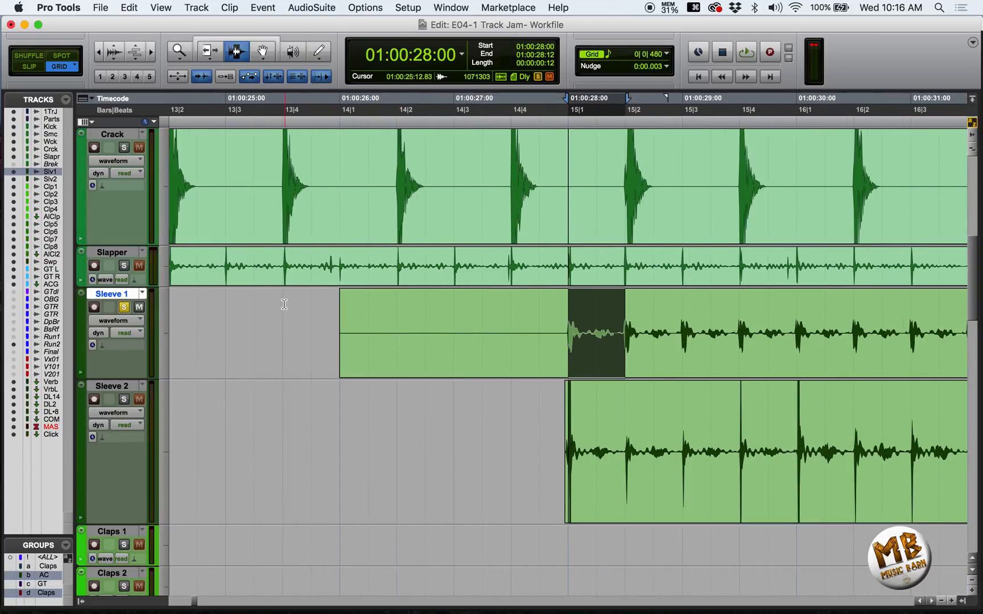
scroll(561, 349, right, 5)
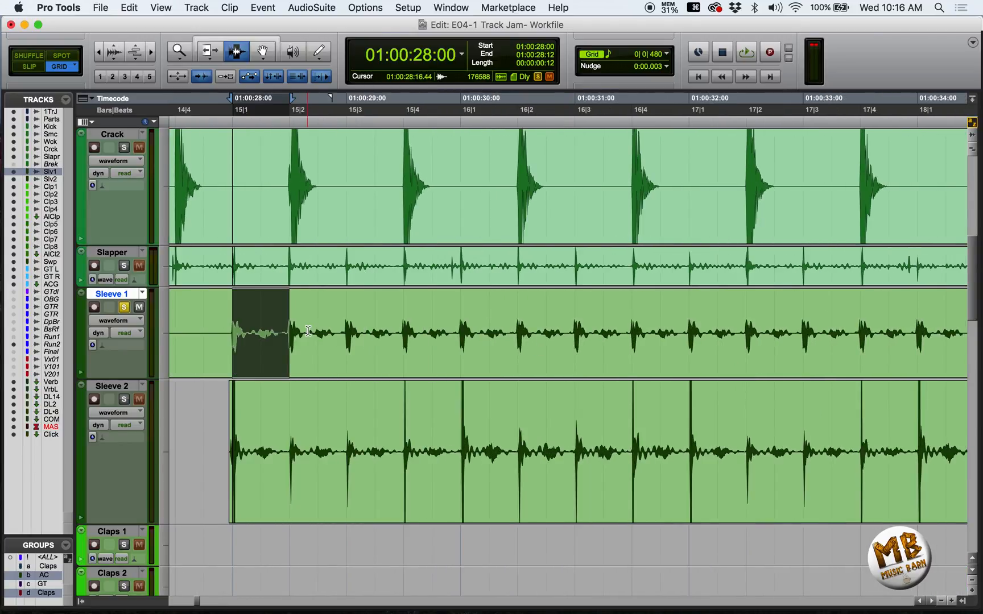
Play the Sleeve 1 part from just before its entry, activating its bypassed CLA-76 compressor and toggling its F6-RTA equalizer
key(super+equal)
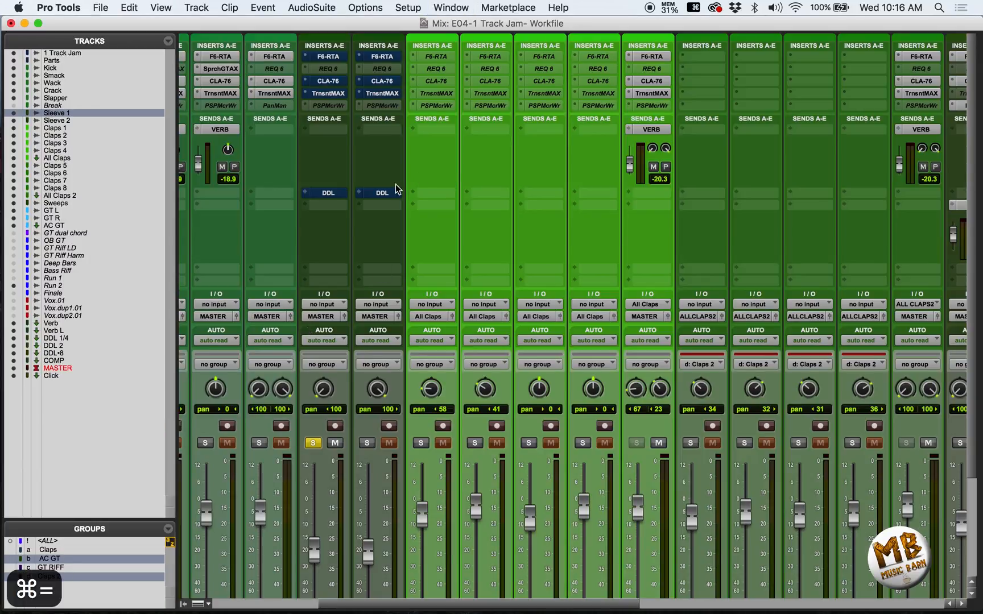
key(super+equal)
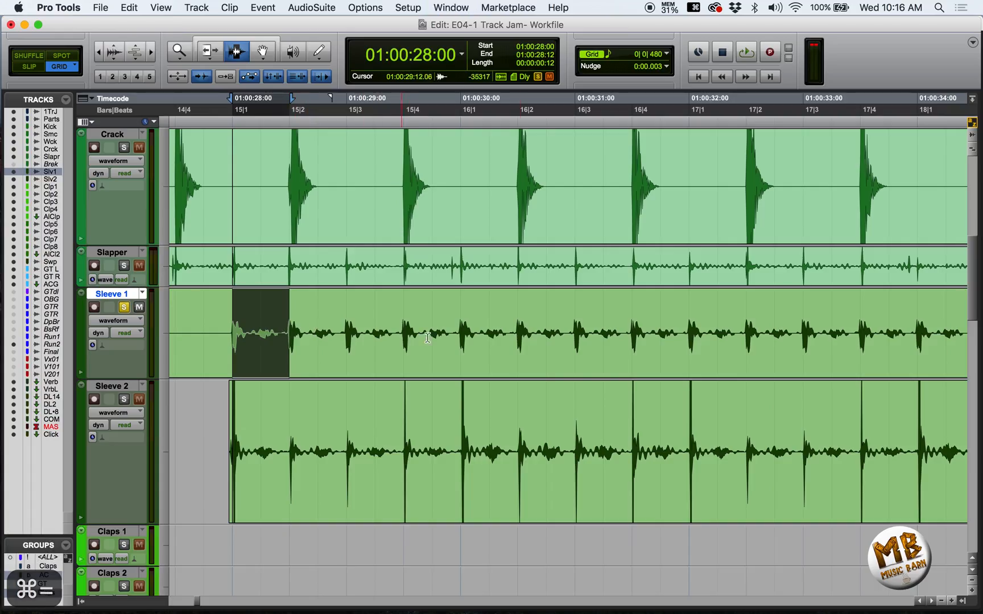
key(r)
scroll(774, 360, right, 5)
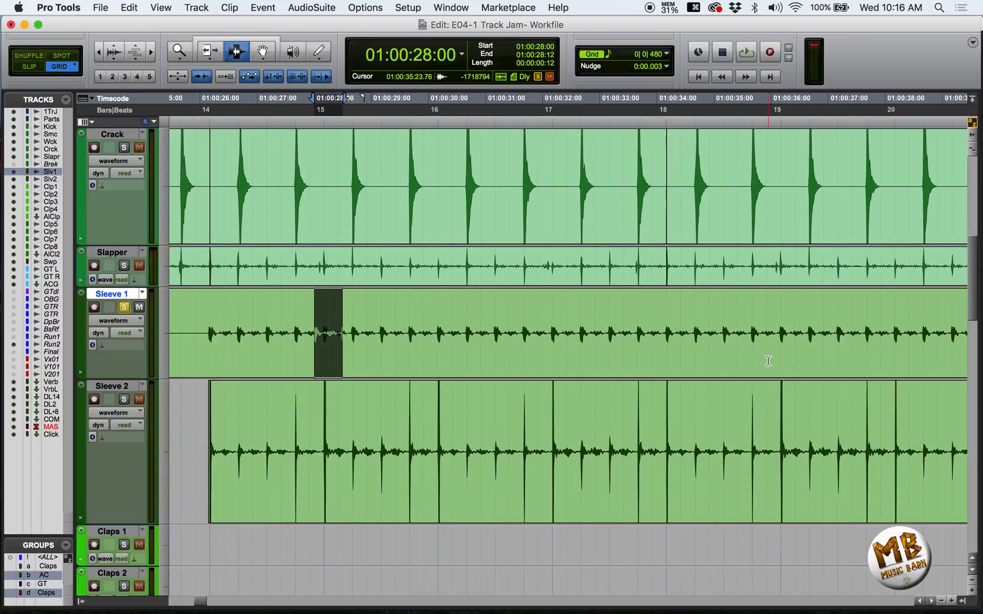
click(194, 449)
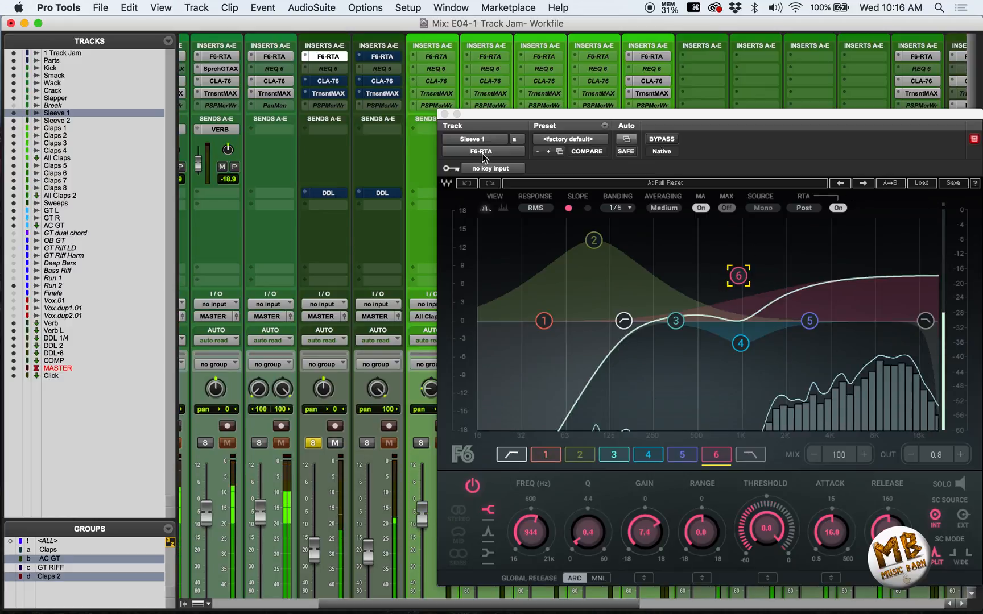
super+click(334, 84)
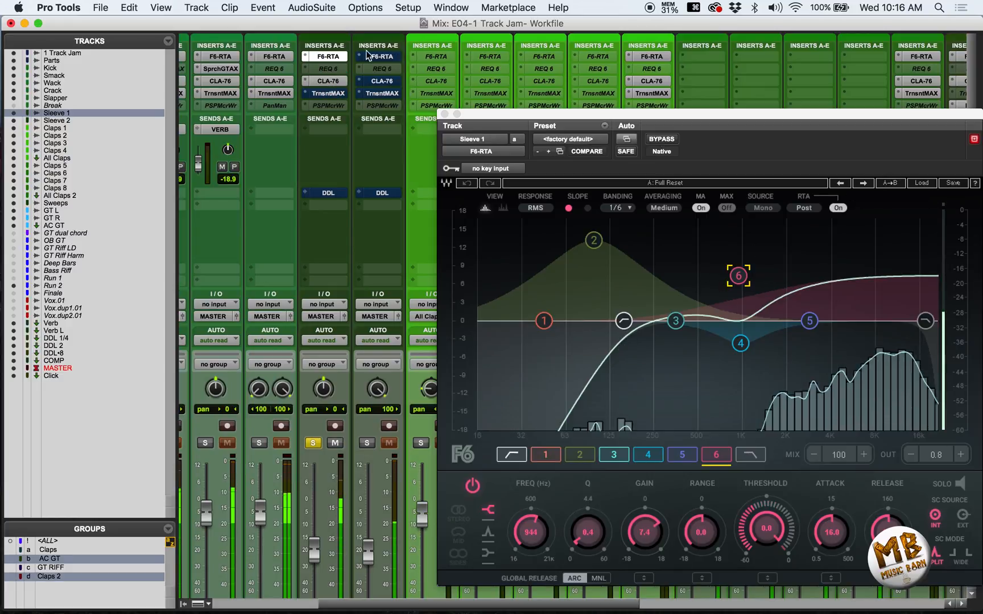
super+click(329, 57)
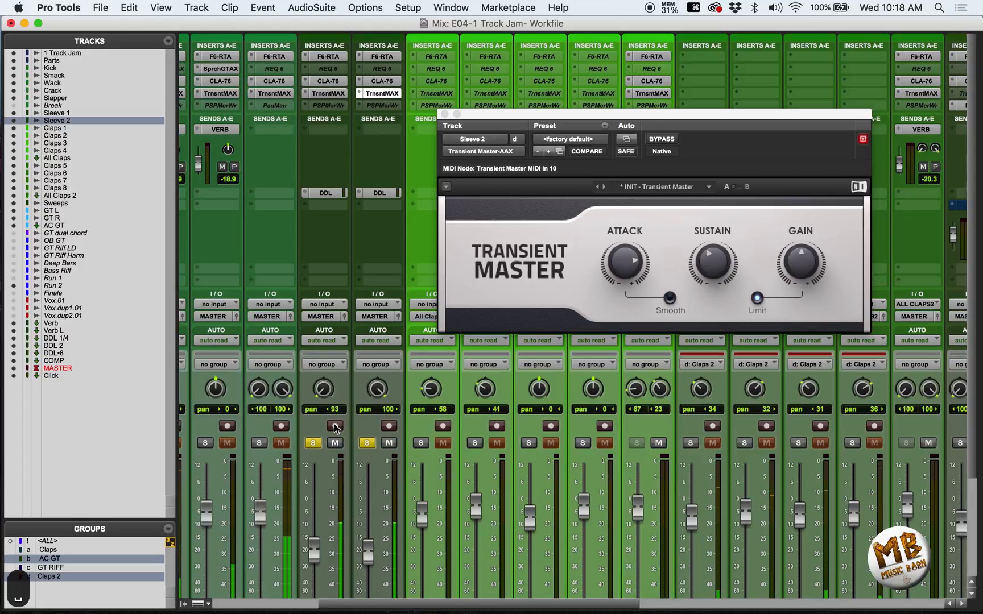
Unmute the AC GT track while the mix plays from 01:00:20:00, and stop playback
key(super+equal)
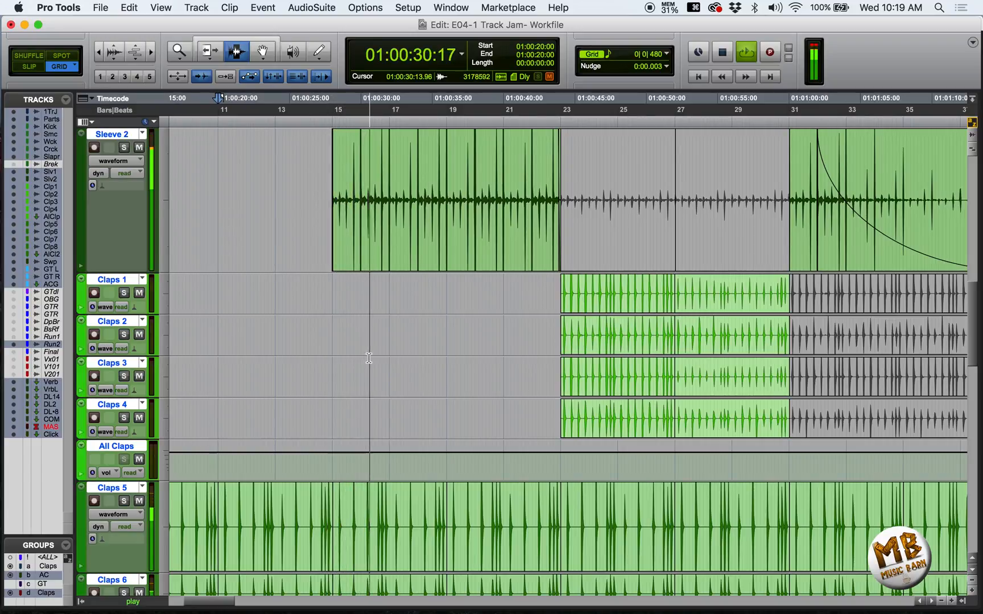
scroll(368, 358, down, 10)
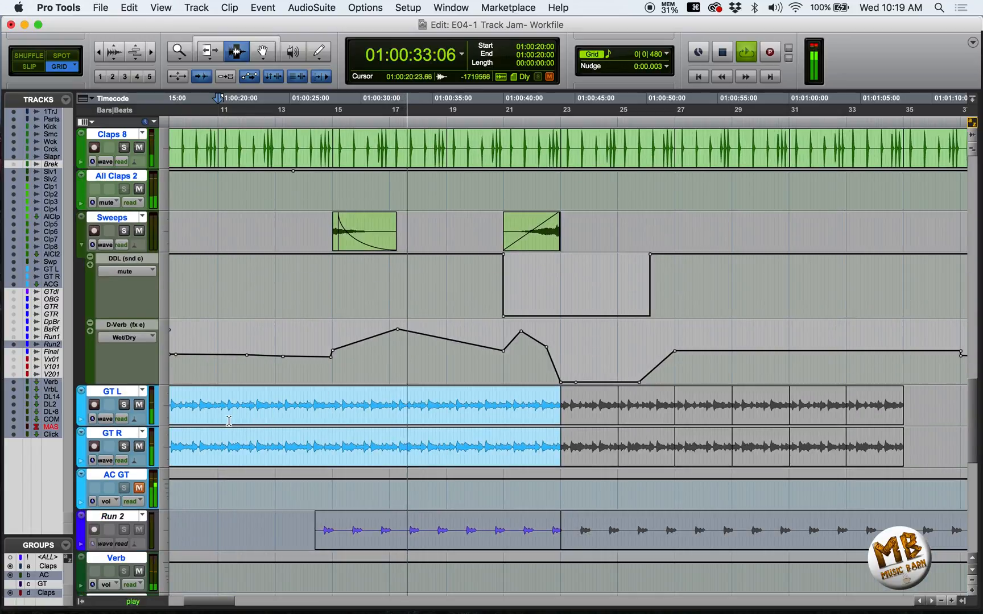
click(140, 488)
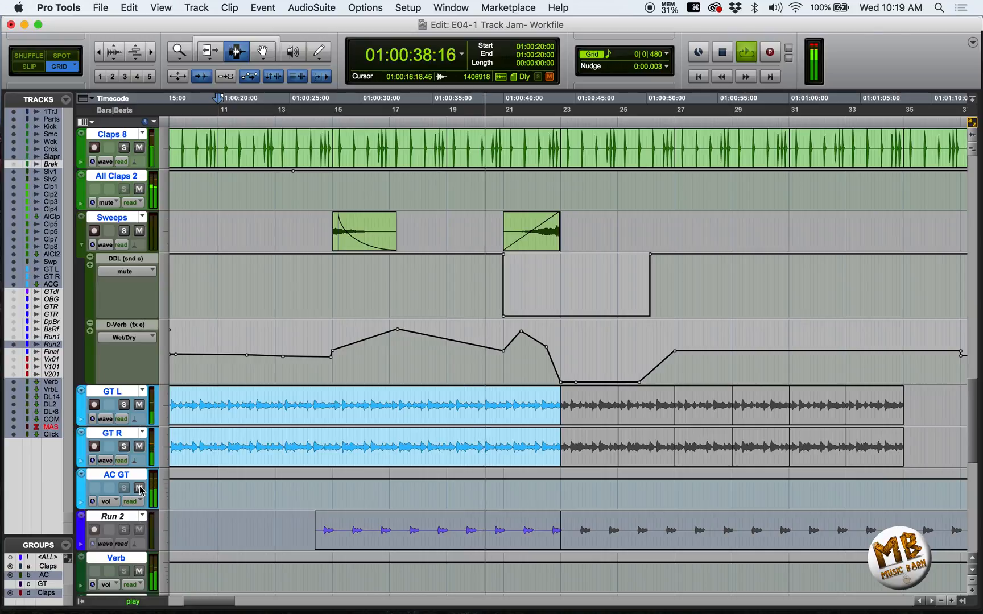
key(space)
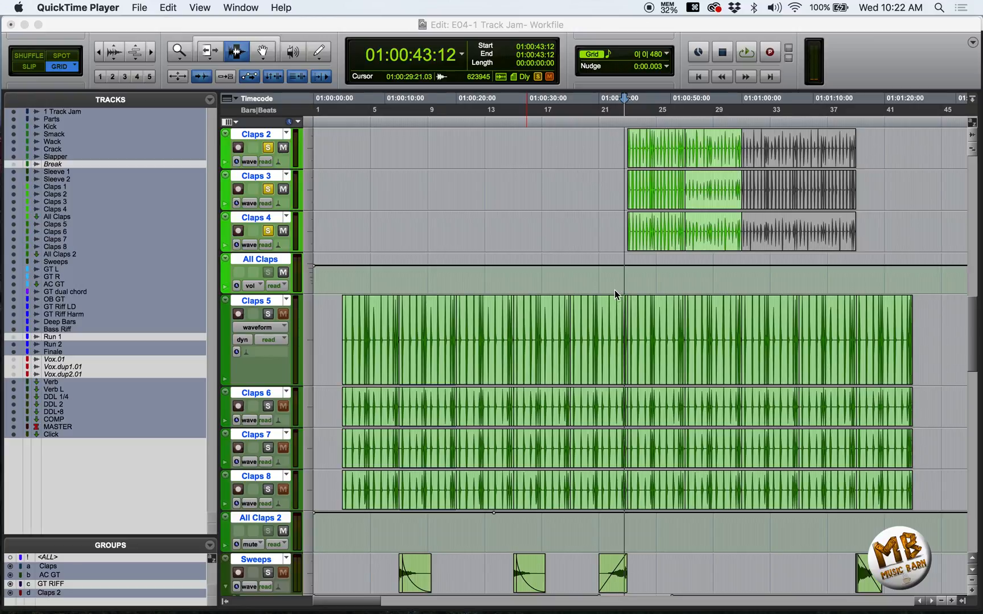
Audition the soloed Claps 1 to Claps 4 tracks from 01:00:42:06, through their entrance at bar 23
scroll(615, 289, right, 2)
scroll(615, 287, up, 5)
scroll(616, 309, up, 1)
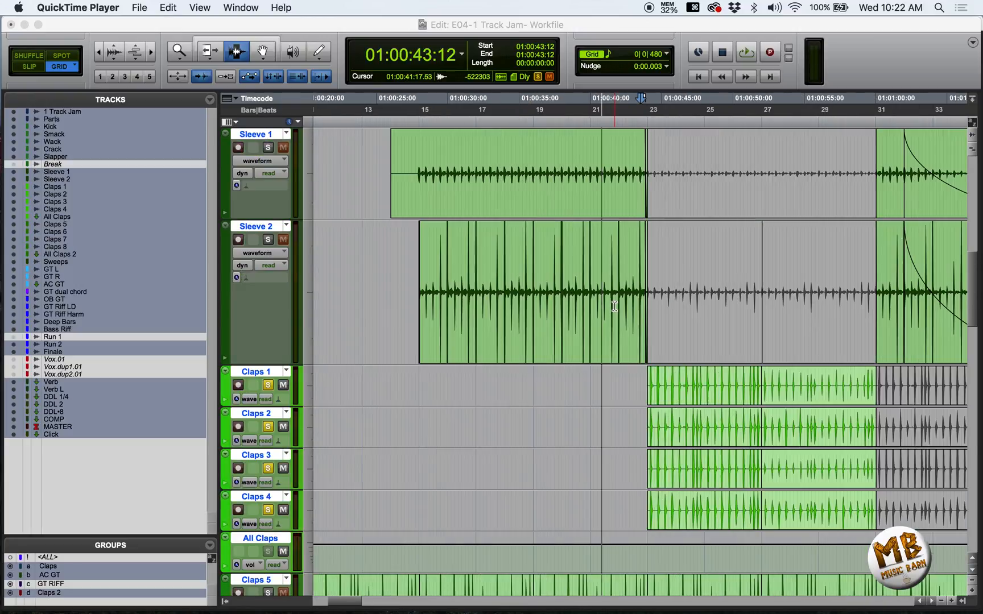
scroll(734, 379, right, 2)
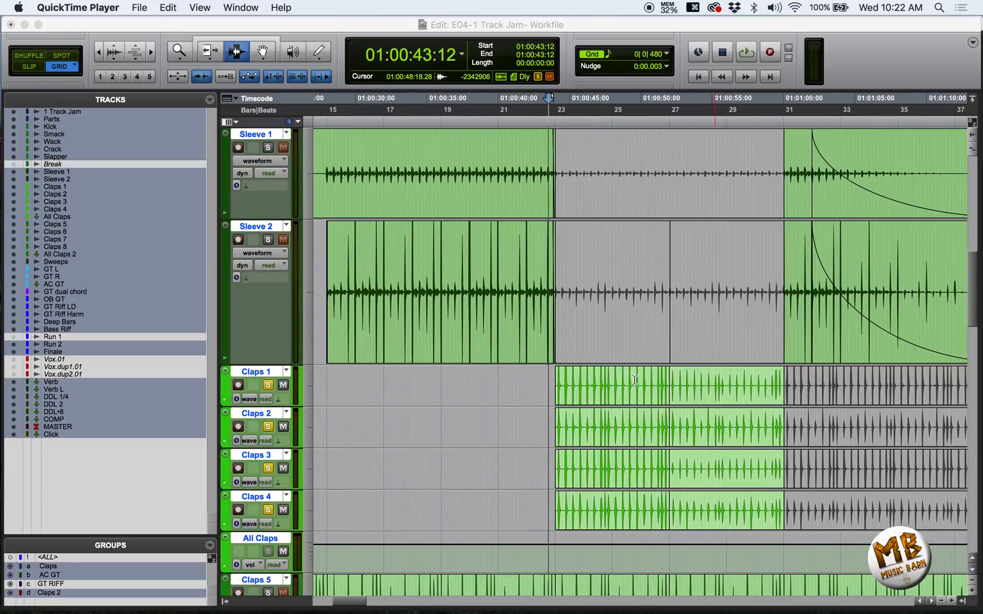
scroll(626, 378, right, 1)
click(524, 111)
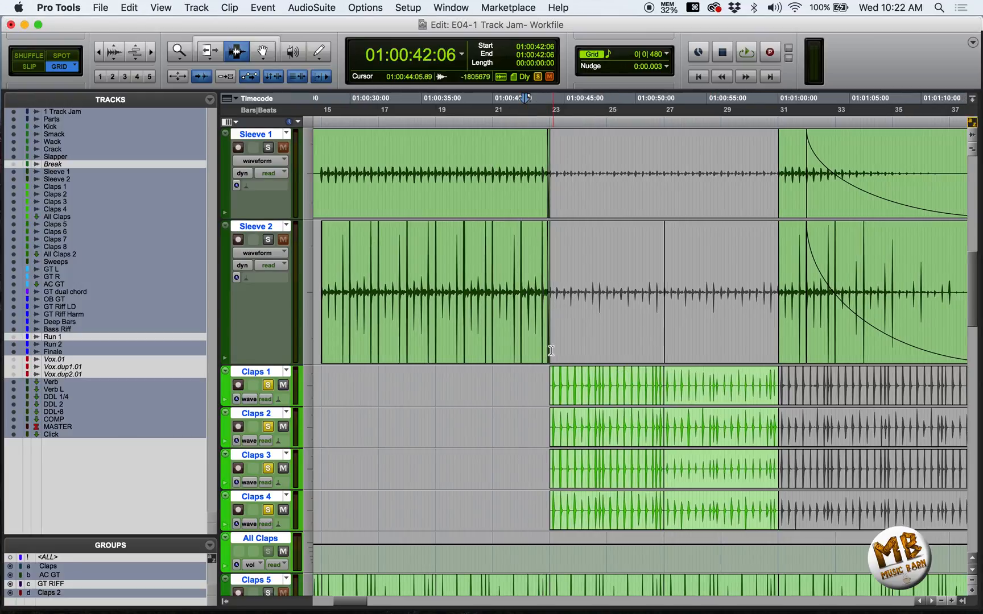
scroll(540, 398, down, 2)
scroll(540, 398, up, 1)
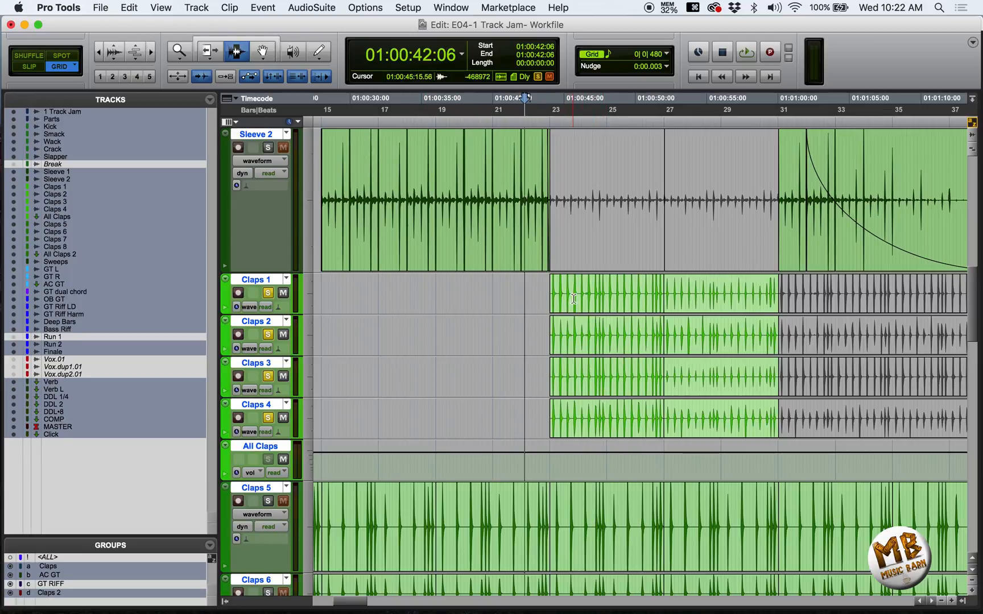
key(space)
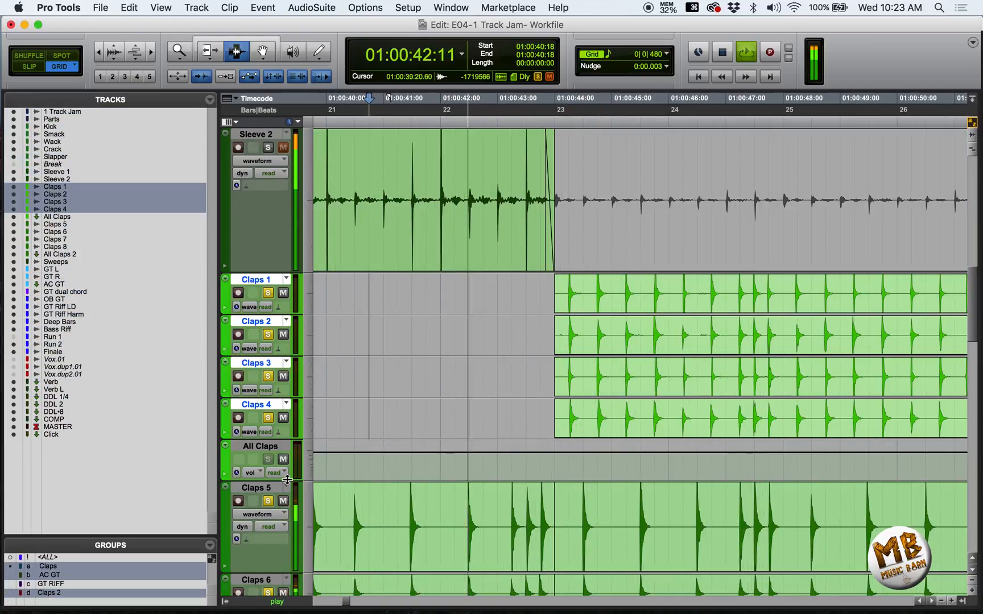
key(space)
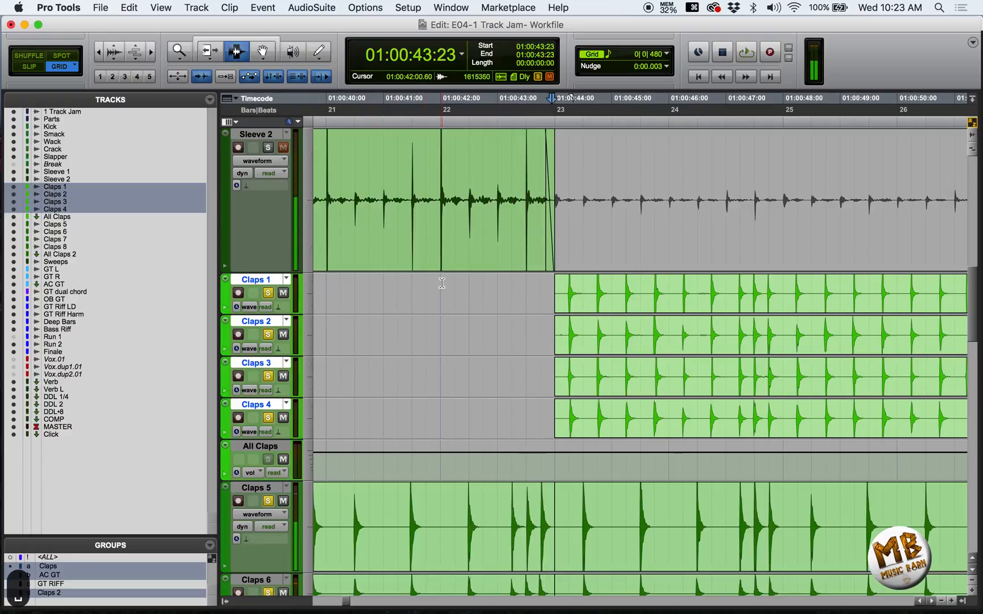
Replay the clap entrance from 01:00:42:00, at the start of bar 22
click(441, 282)
key(space)
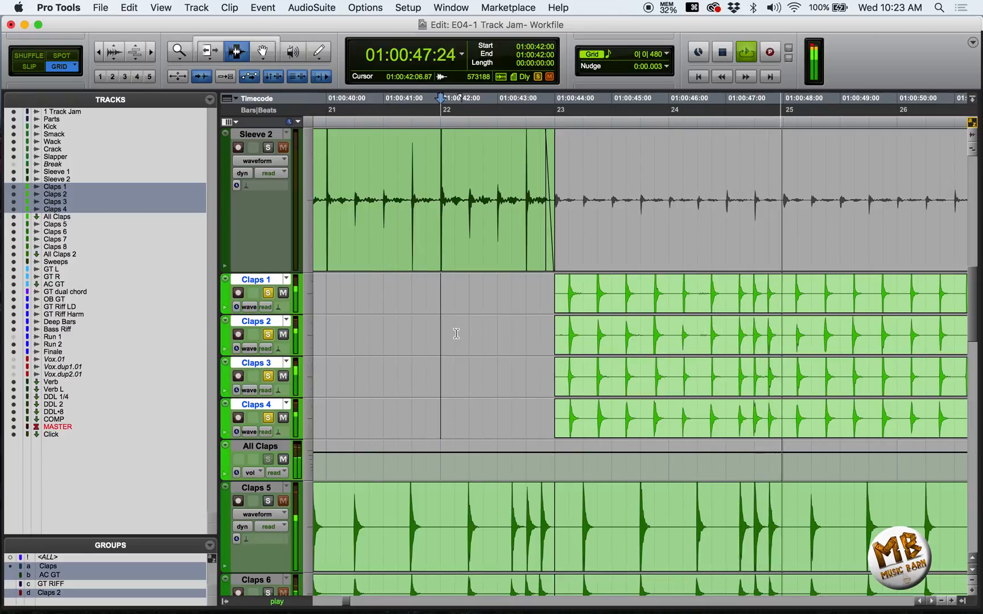
key(space)
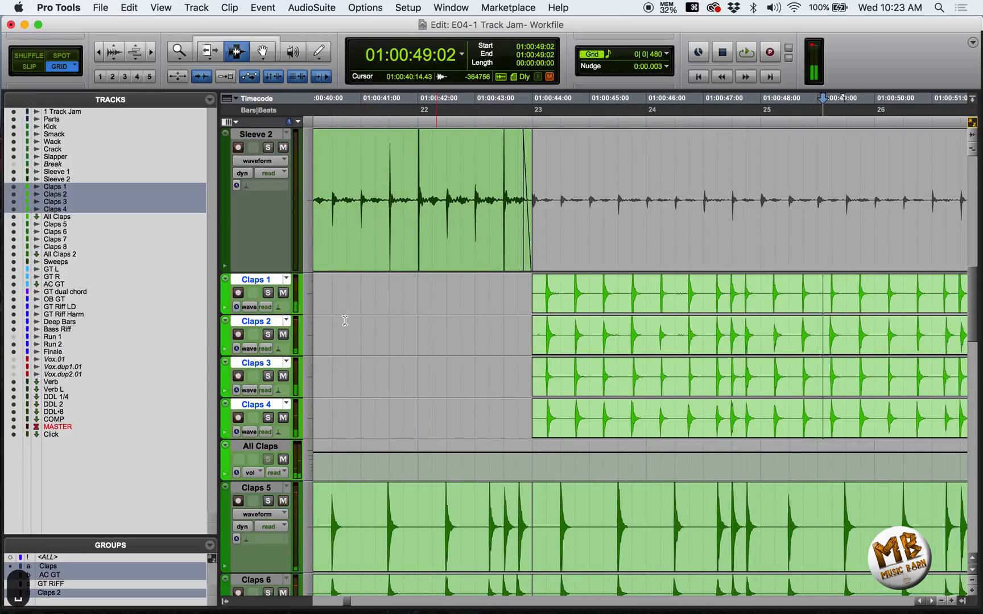
Solo the GT dual chord track and play its first clip from 01:00:28:00
key(r)
key(r)
click(684, 358)
scroll(681, 361, down, 10)
key(r)
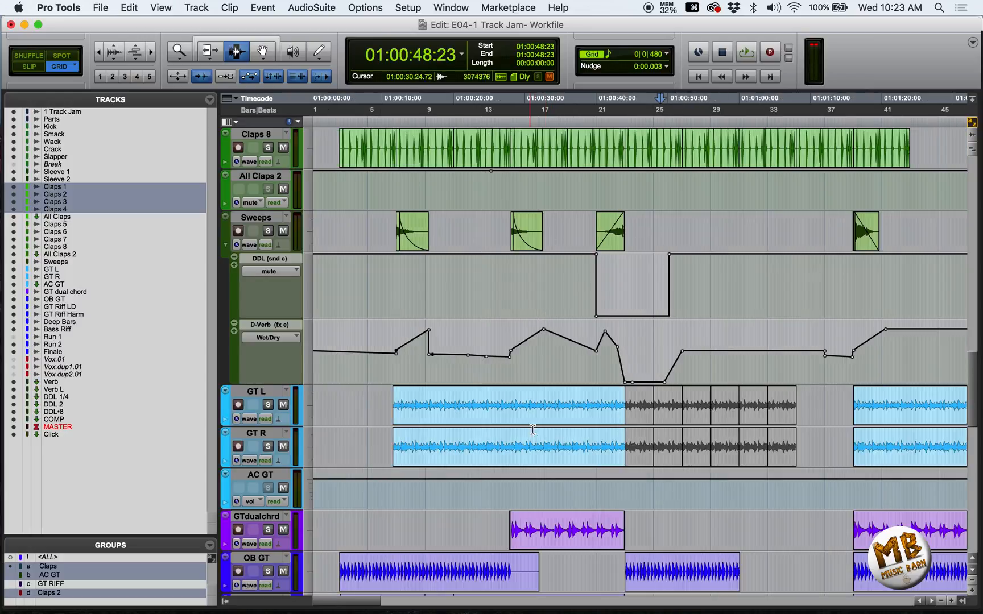
scroll(523, 471, down, 1)
click(504, 484)
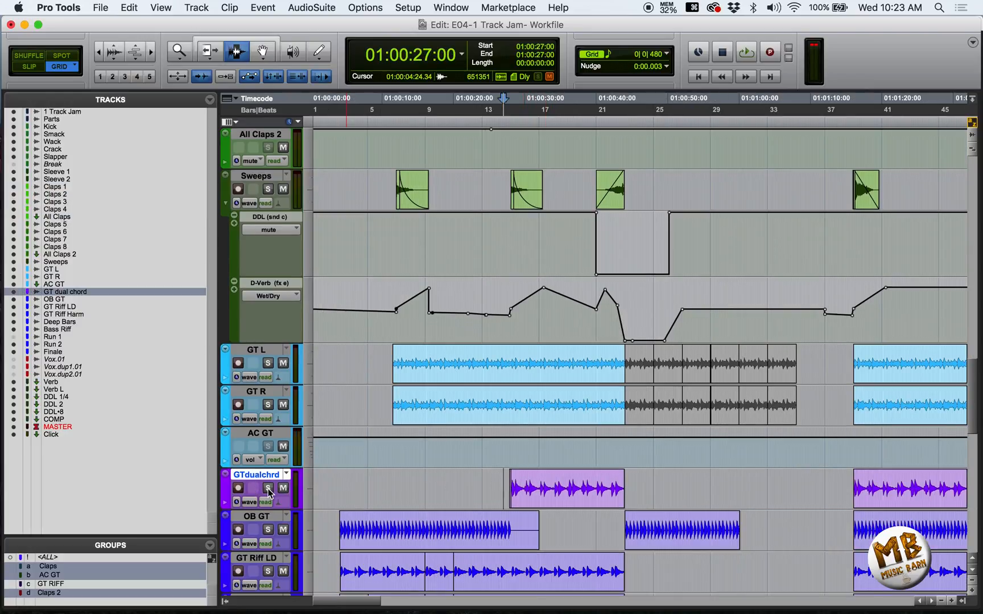
click(512, 485)
key(space)
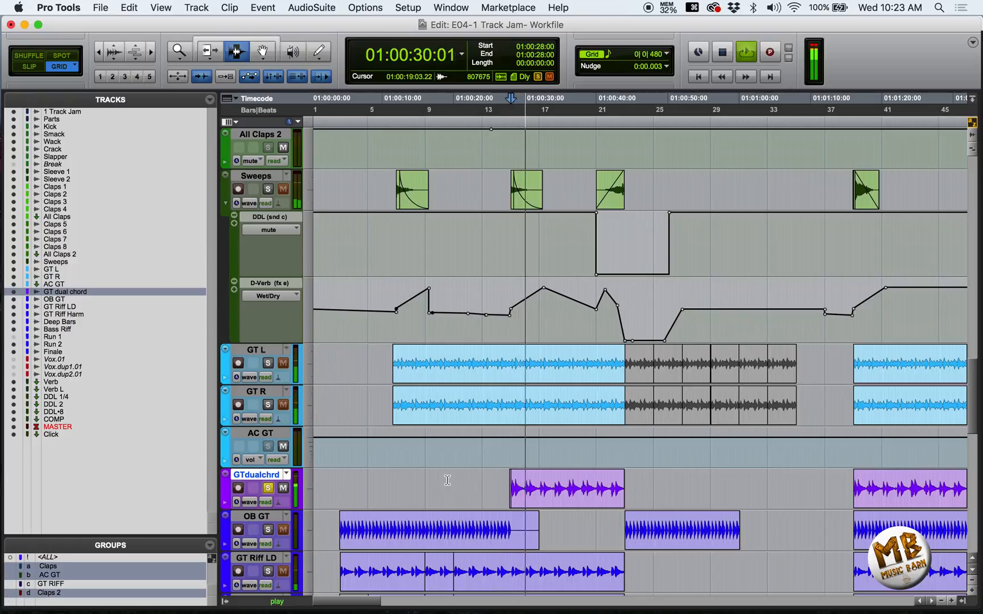
key(space)
Inspect the CLA-76 compressor settings on the GT dual chord track and close the plug-in
key(super+equal)
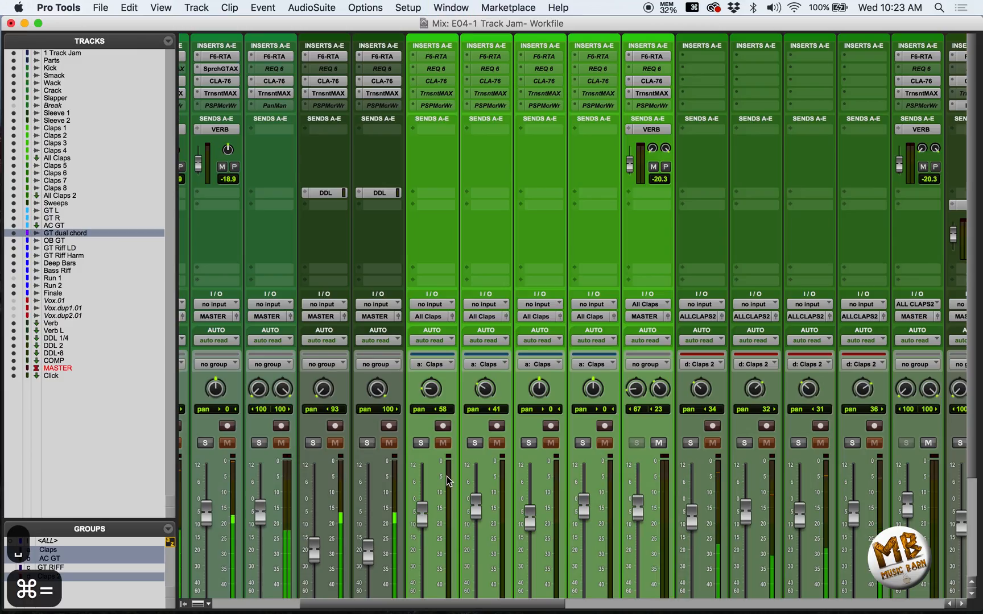
click(592, 81)
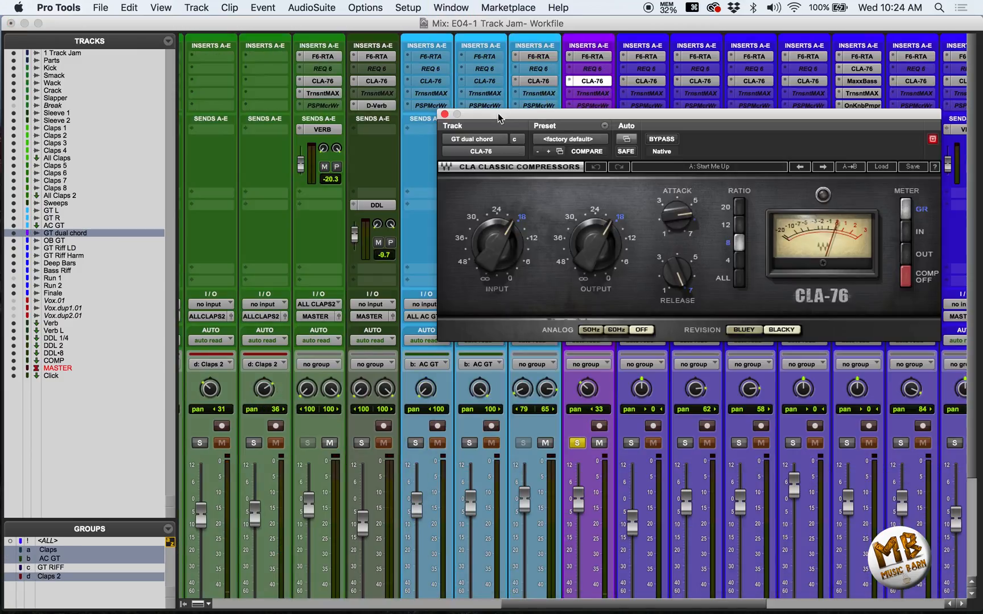
click(445, 115)
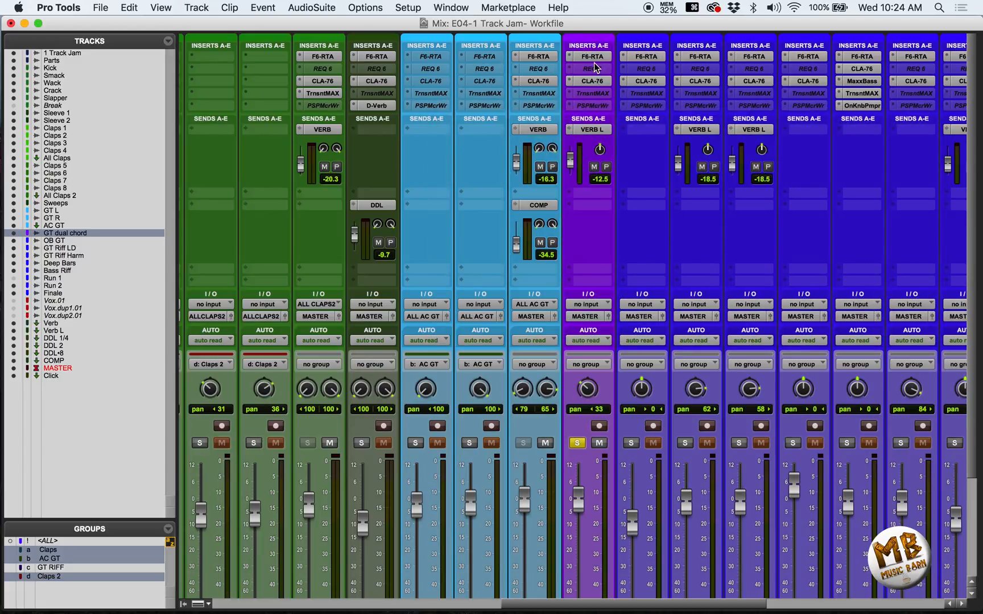
Solo the Finale track and play it from the start of its clip near bar 31
key(super+equal)
scroll(559, 406, down, 5)
scroll(560, 406, up, 2)
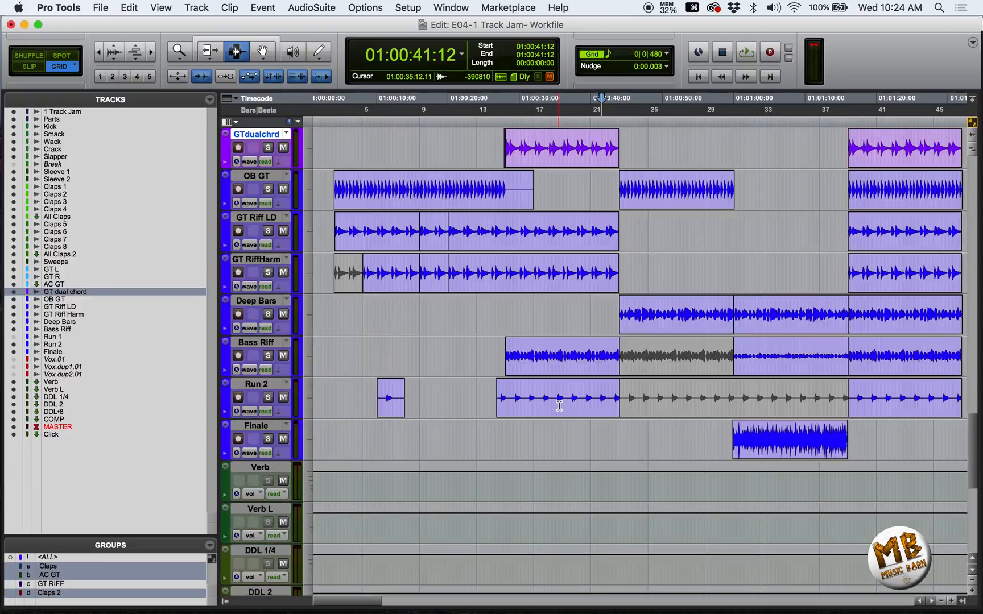
click(265, 440)
click(732, 439)
key(space)
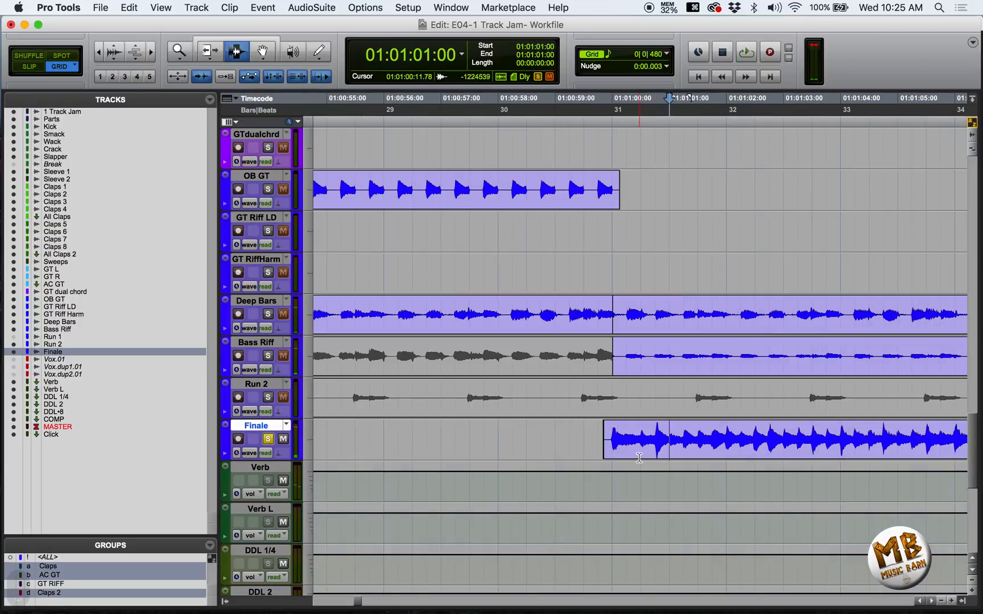
Replay short passages from within the first bar of the Finale clip
click(643, 451)
key(space)
key(space)
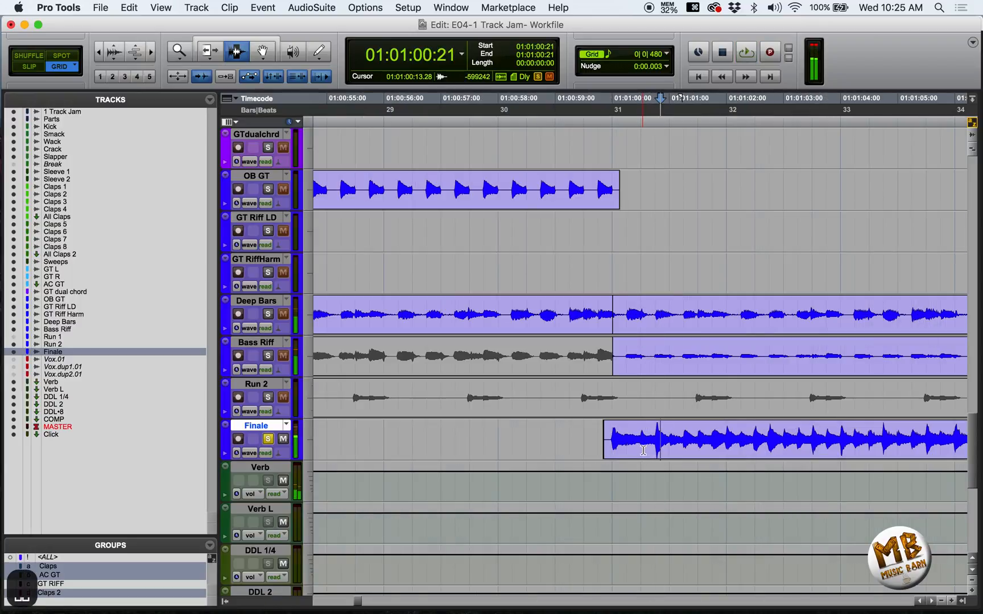
drag(643, 450, 654, 450)
key(space)
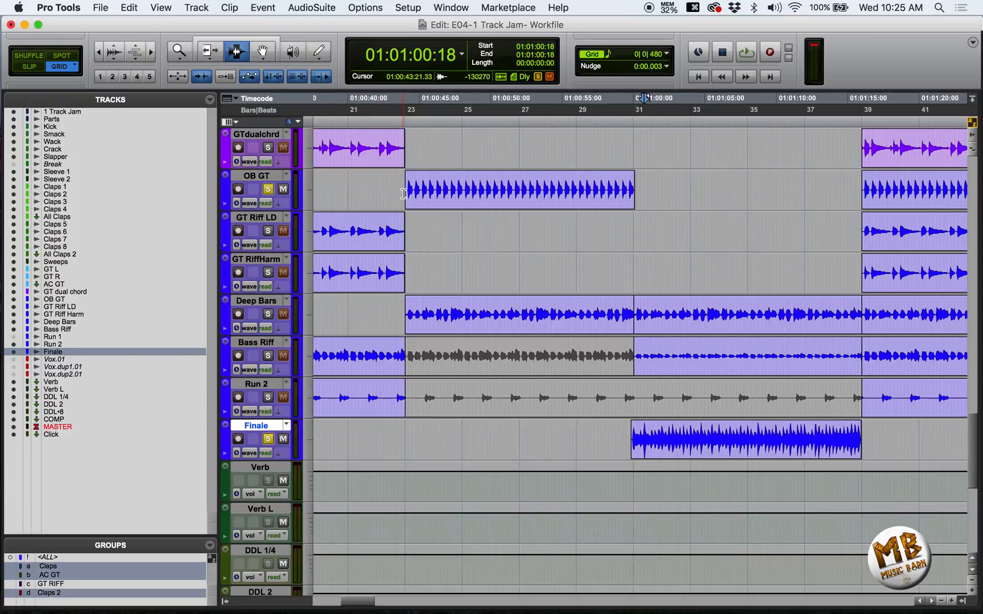
Audition the OB GT track from 01:00:44:00, and again with GT Riff LD and GT RiffHarm from 01:00:04:00
click(403, 193)
key(super+bracketright)
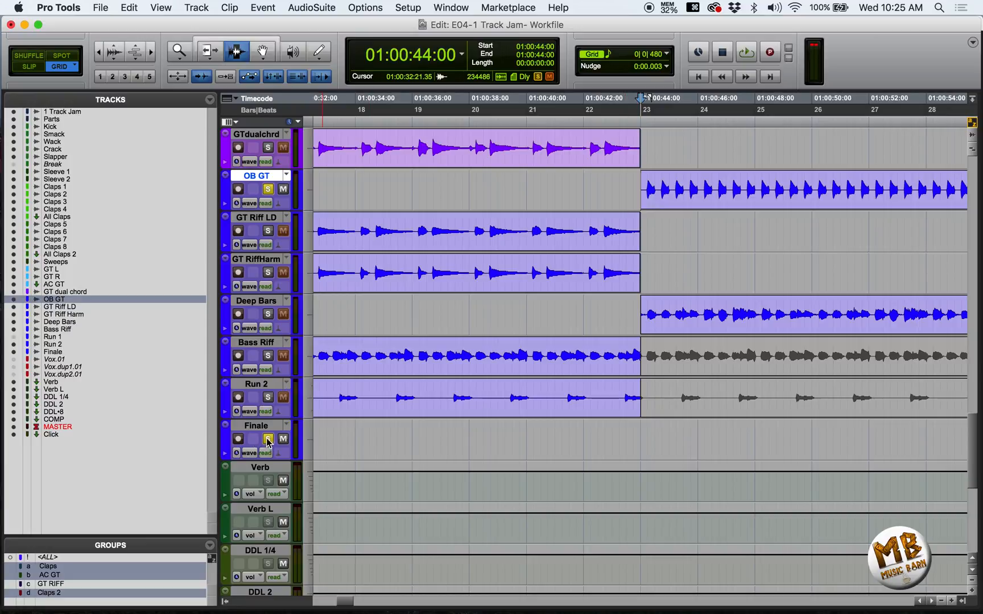
scroll(569, 250, right, 2)
key(space)
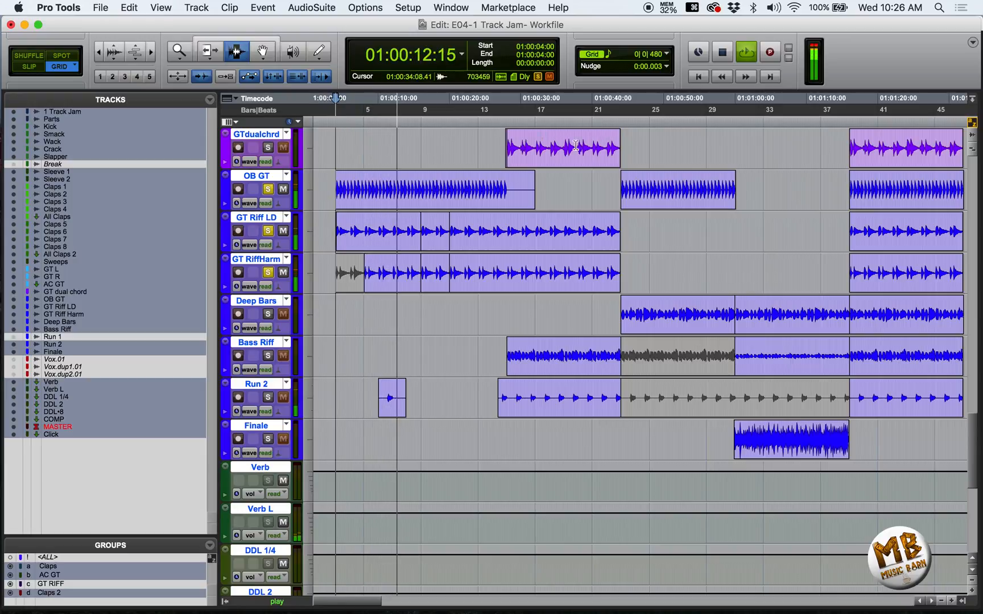
key(space)
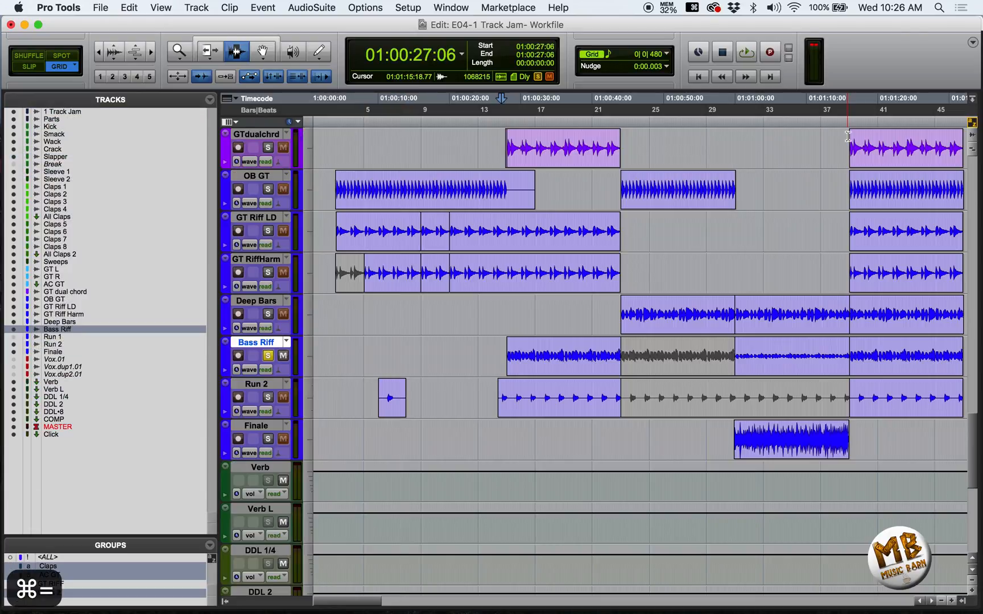
Play the soloed Bass Riff track from 01:00:27:06 and display its F6-RTA equalizer clear of the track's channel strip
key(space)
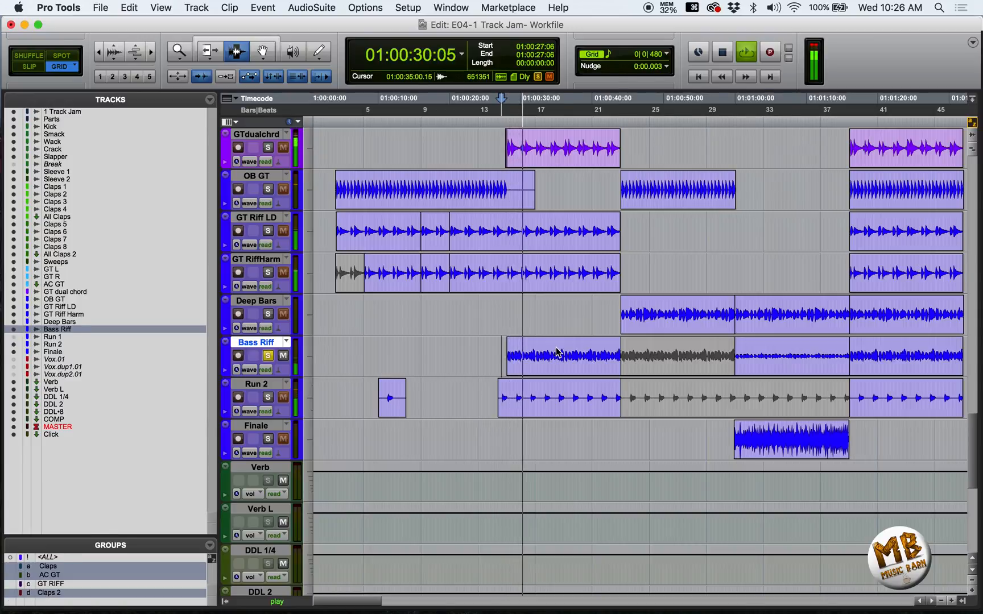
key(super+equal)
scroll(776, 158, right, 4)
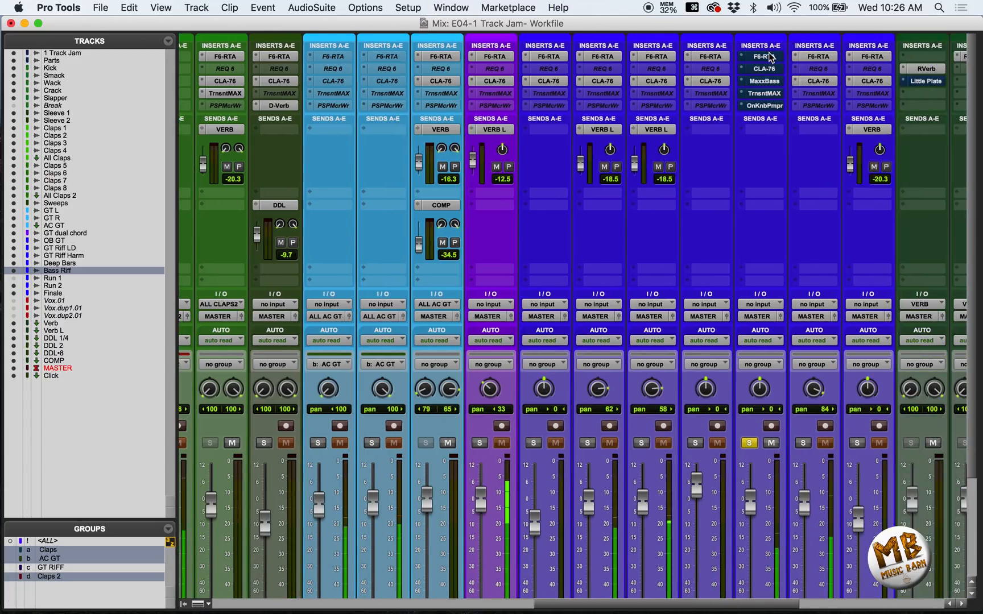
click(764, 56)
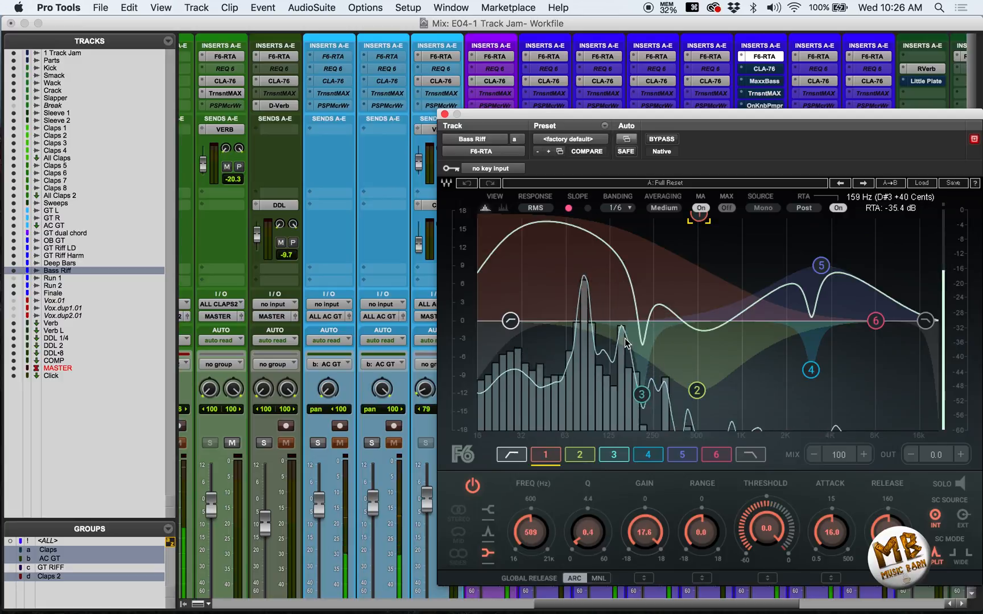
drag(677, 118, 354, 87)
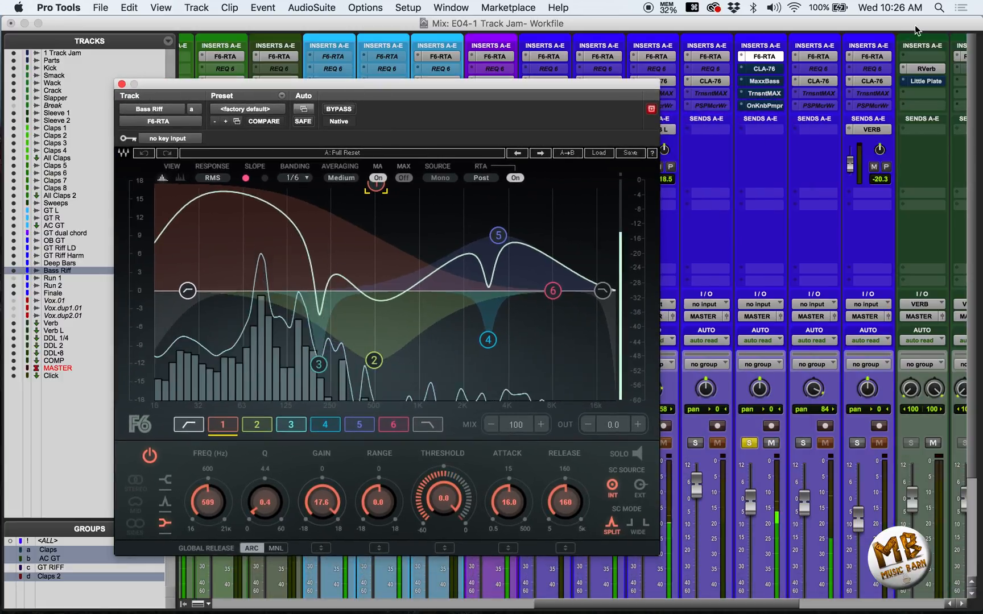
Inspect the MaxxBass, Transient Master and OneKnob Pumper plug-ins on the soloed Bass Riff track during playback
click(765, 81)
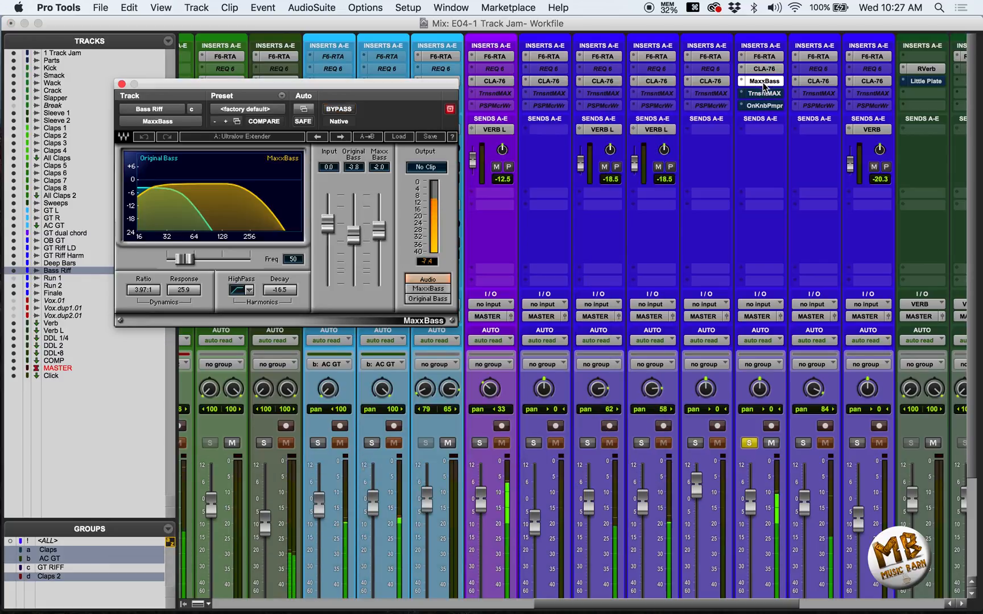
click(766, 86)
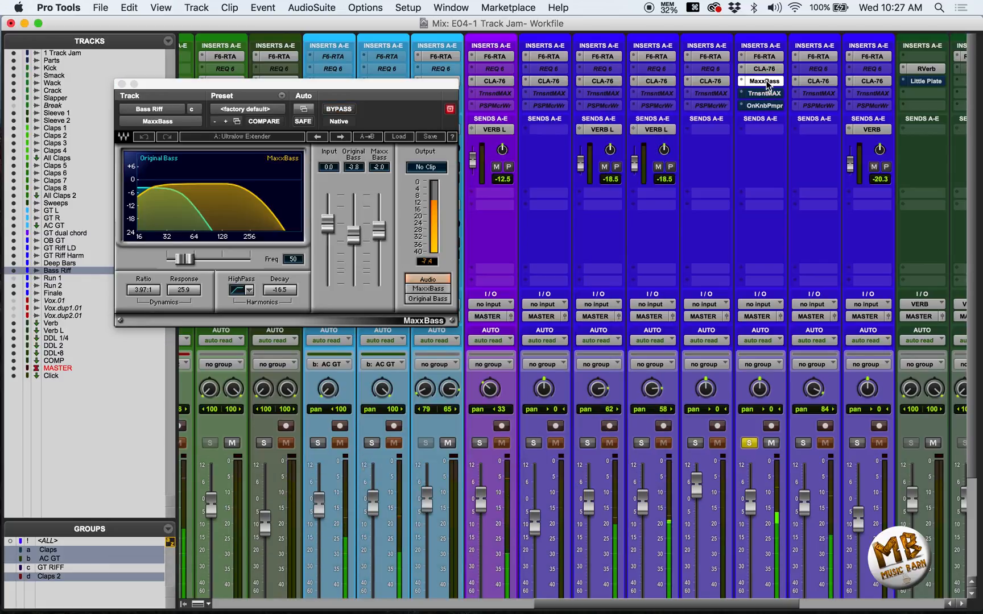
super+click(769, 97)
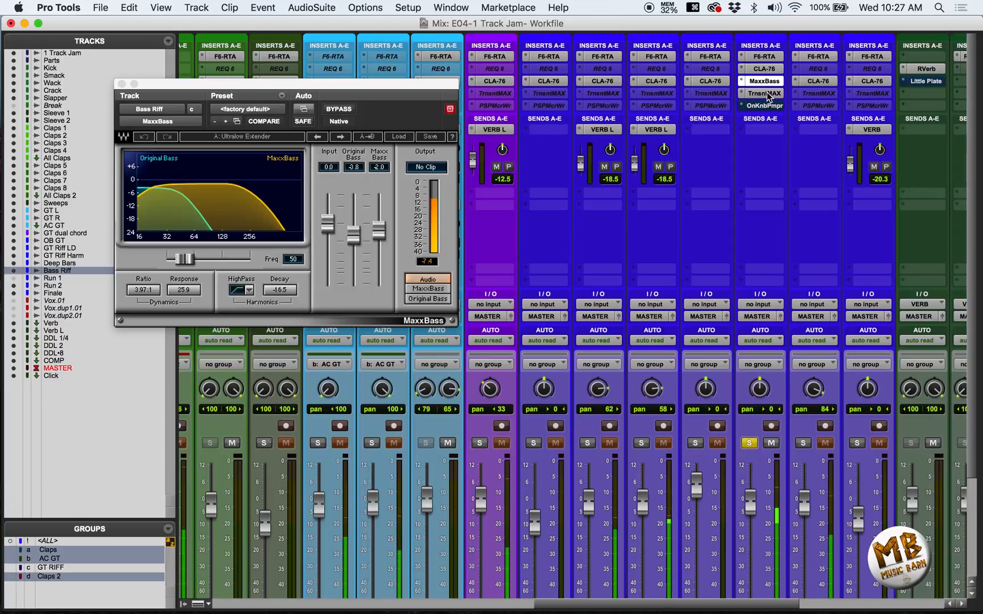
click(768, 94)
mouse_move(390, 233)
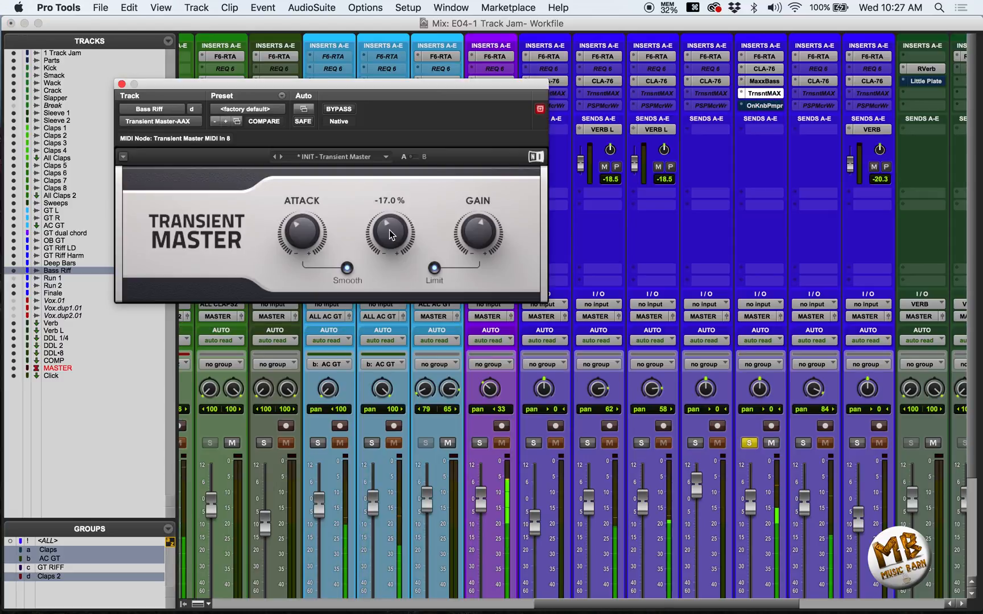
click(765, 106)
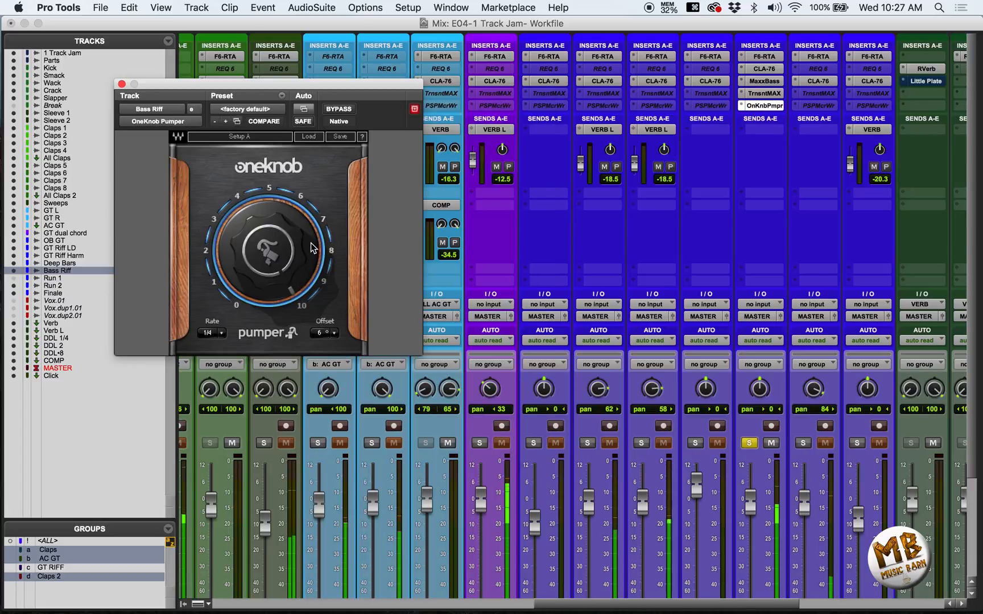
mouse_move(267, 250)
mouse_down()
mouse_move(267, 273)
mouse_move(268, 247)
mouse_up()
Solo Deep Bars alongside Bass Riff, play both from 01:00:54:08 and display the CLA-76 compressor of Deep Bars
scroll(705, 125, down, 3)
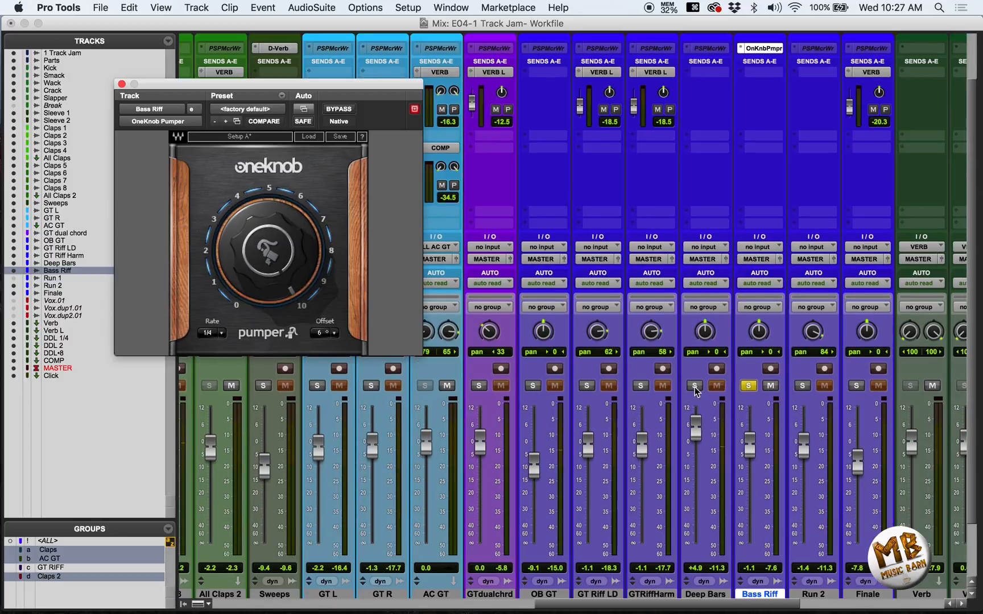
click(695, 385)
key(super+equal)
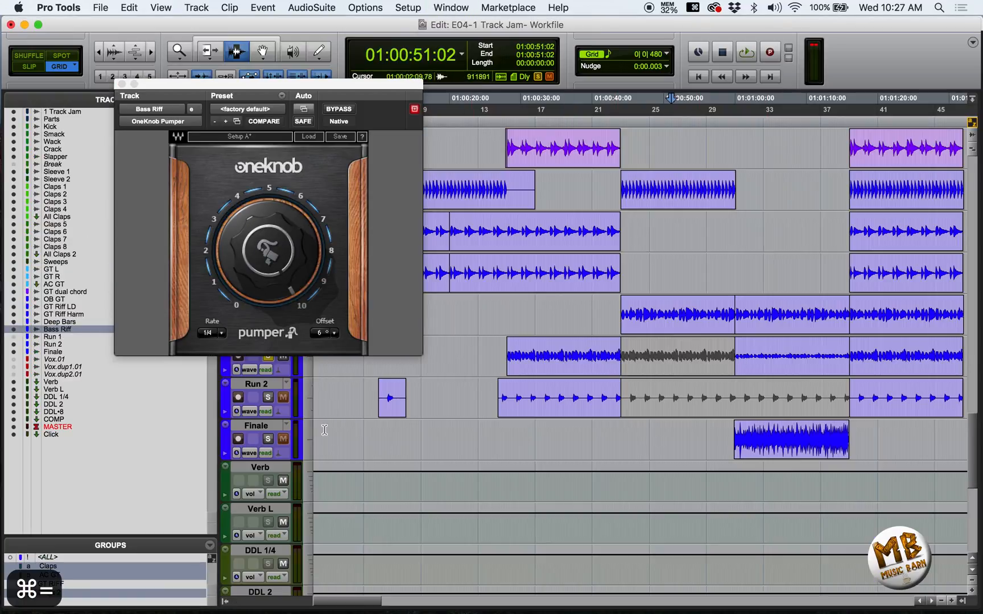
click(119, 84)
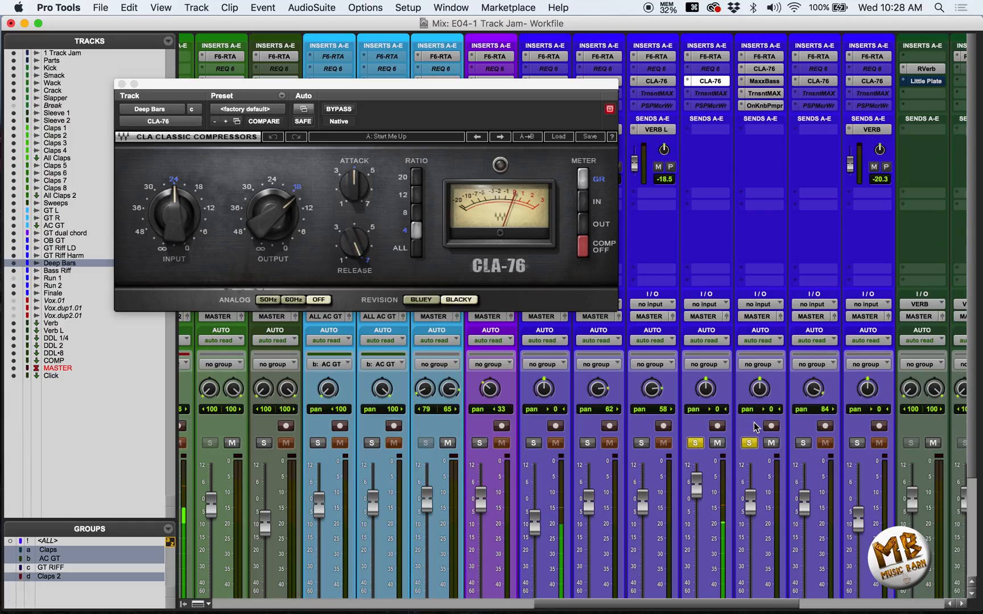
Audition Run 2 soloed with Bass Riff from 01:00:33:00, and the full mix from 01:01:19:00
key(super+equal)
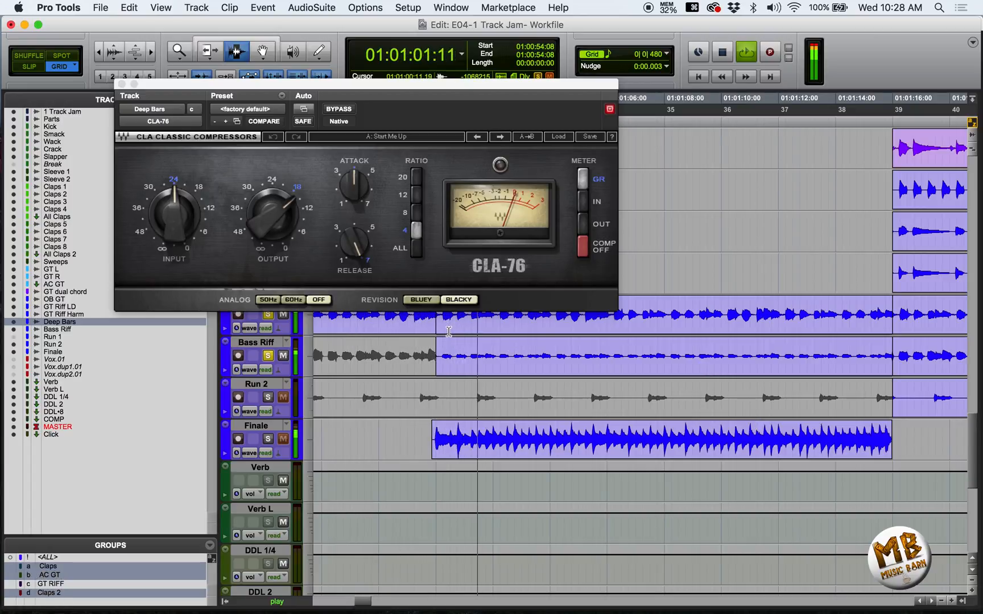
key(r)
key(r)
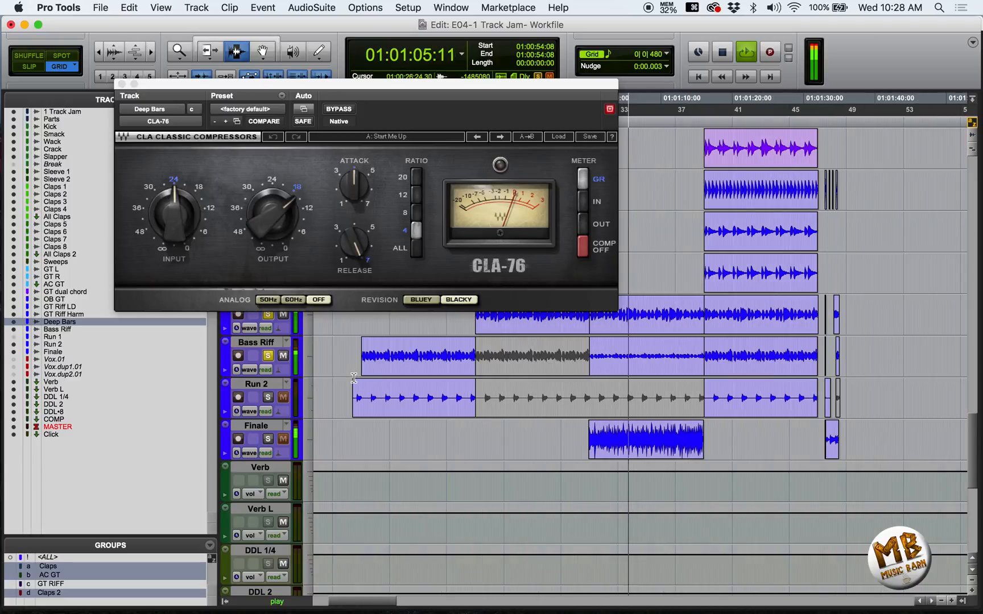
key(space)
click(397, 394)
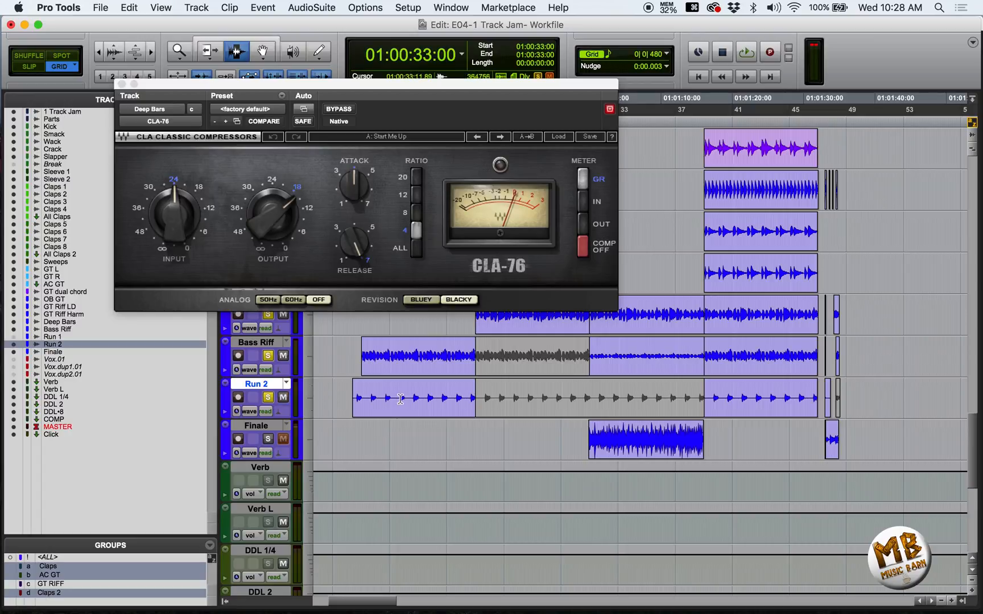
key(space)
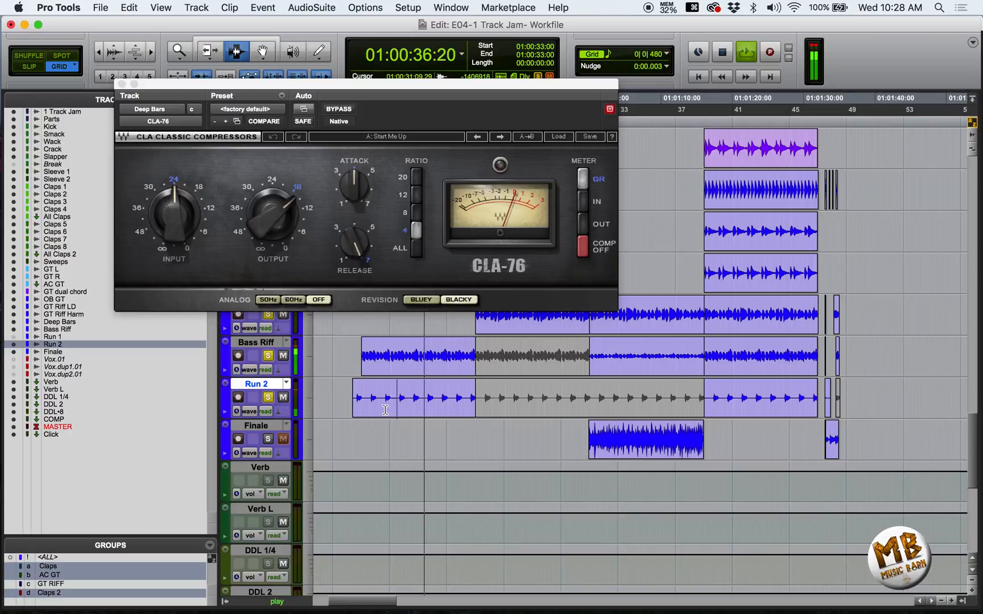
click(268, 356)
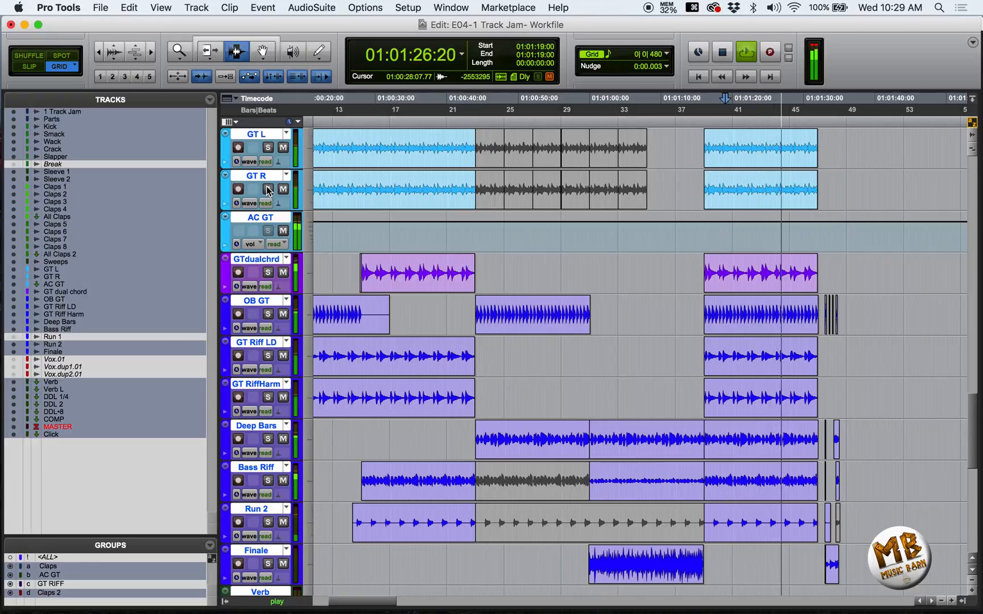
key(space)
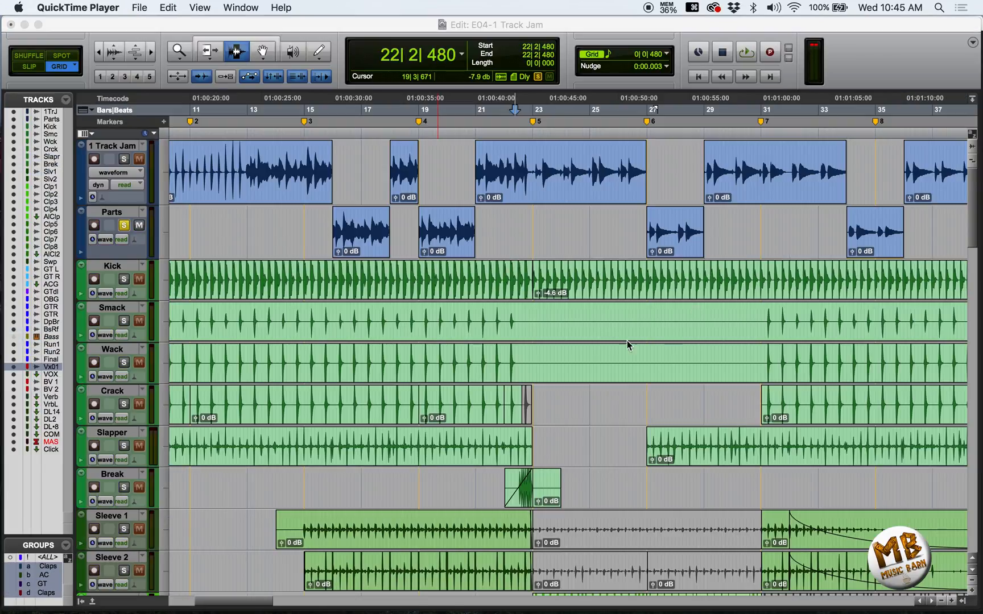
Examine the expanded E04-1 Track Jam arrangement across its percussion, clap, sweep, guitar, bass and vocal tracks
scroll(603, 387, down, 3)
scroll(603, 388, up, 2)
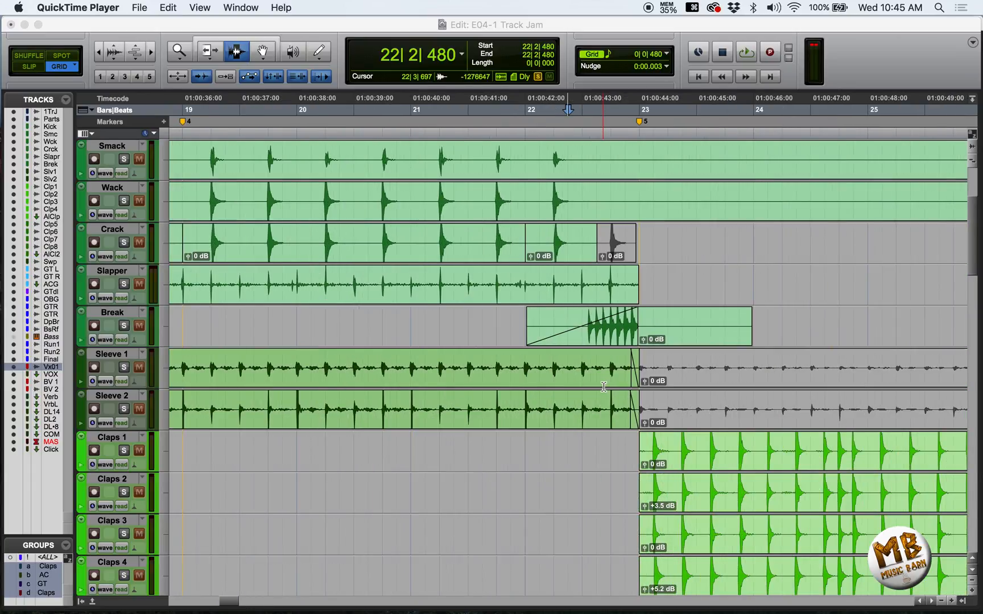
scroll(603, 387, down, 3)
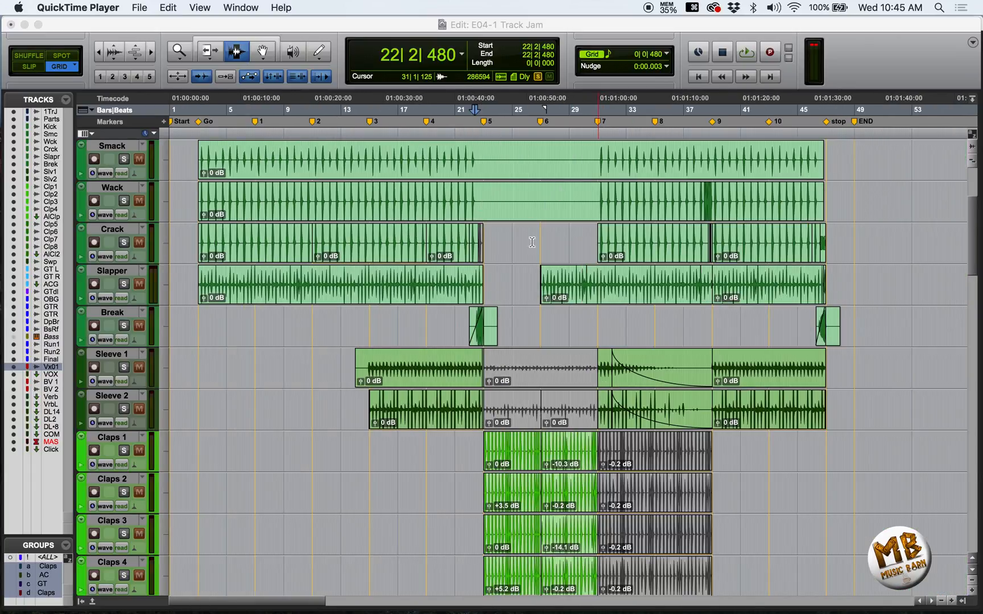
scroll(531, 242, down, 3)
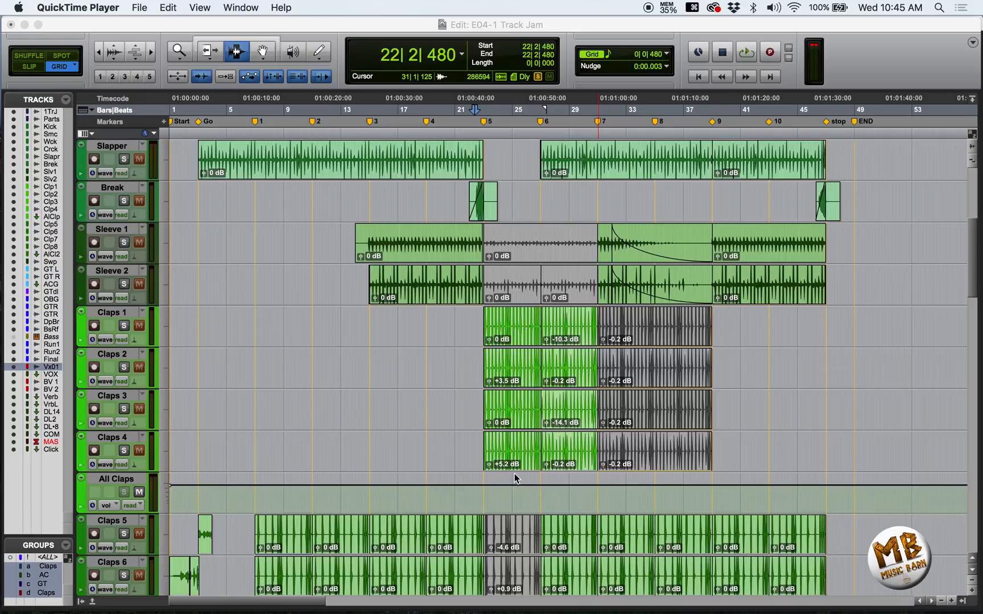
scroll(514, 475, down, 3)
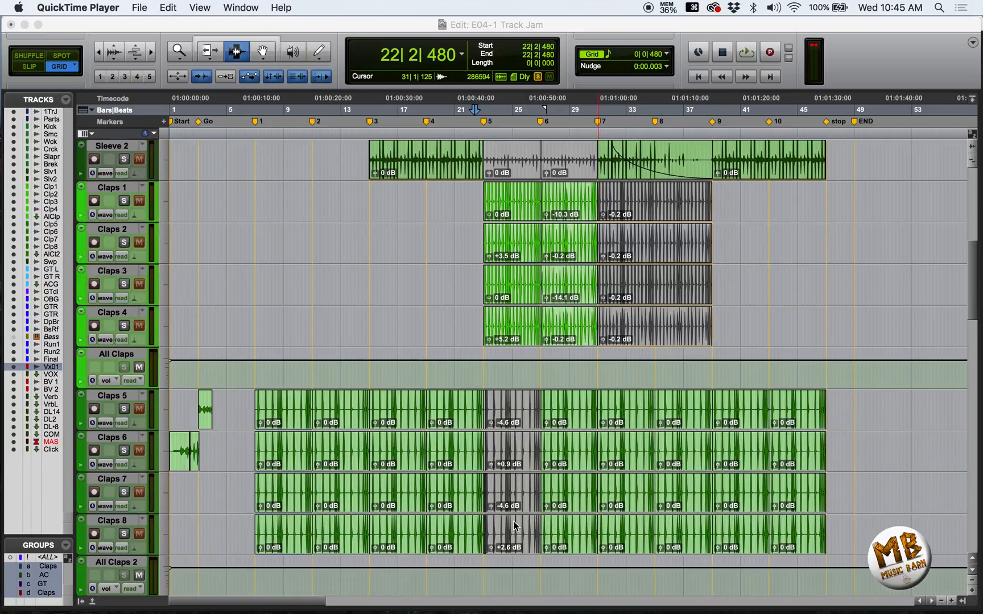
scroll(515, 526, down, 8)
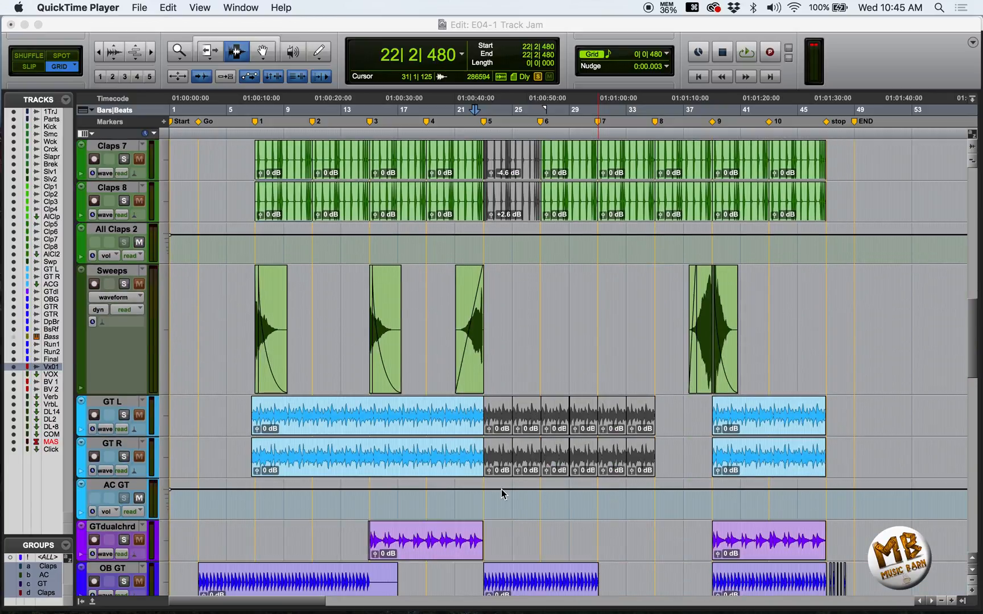
scroll(503, 491, down, 2)
scroll(502, 489, down, 4)
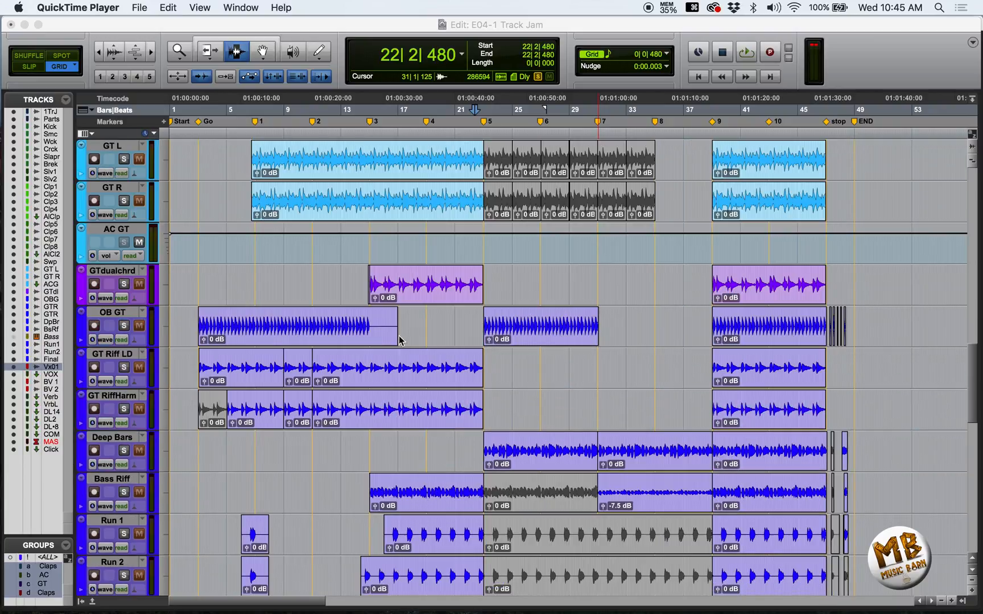
scroll(501, 464, up, 8)
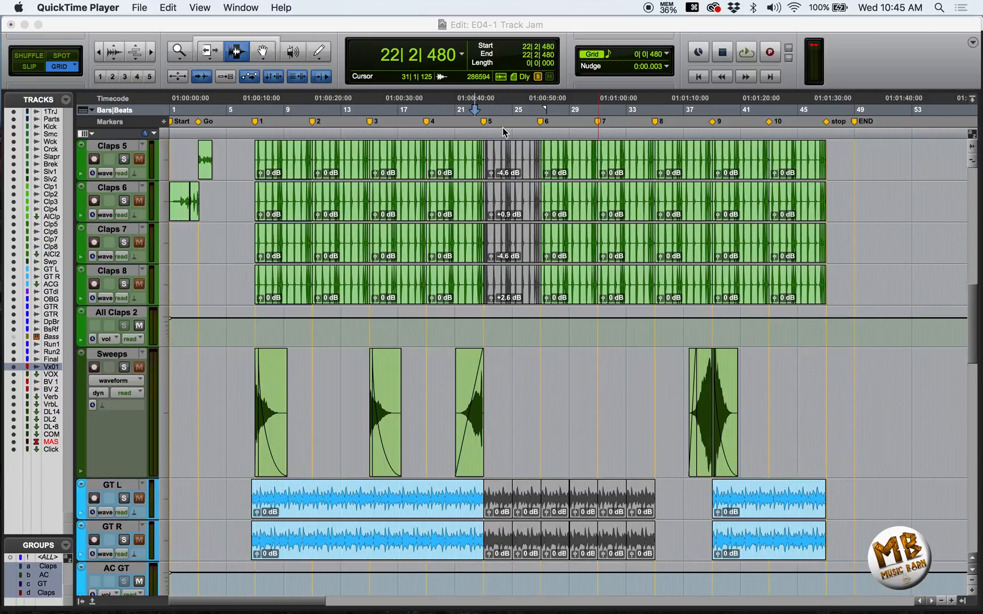
scroll(509, 255, down, 10)
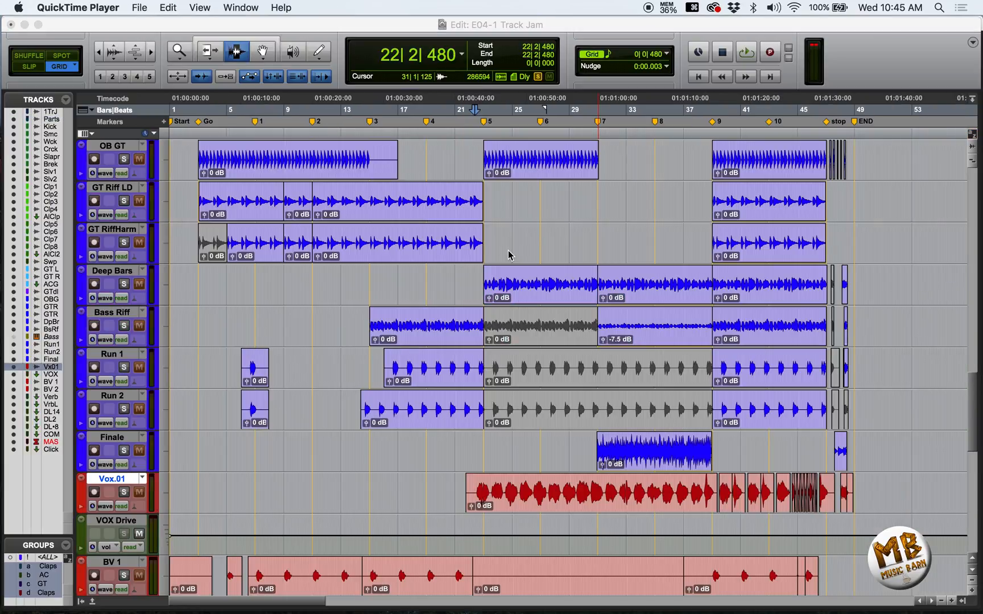
scroll(508, 255, up, 15)
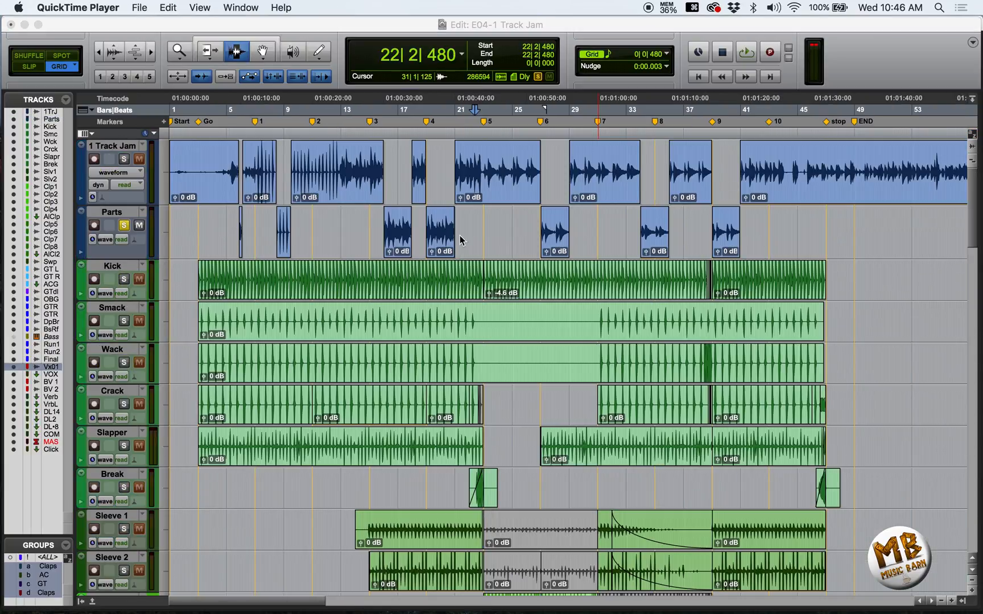
Audition the soloed 1 Track Jam track from 5|2|480, and the Parts track alone from 5|4|480
click(242, 124)
key(super+bracketright)
key(super+bracketright)
key(super+bracketright)
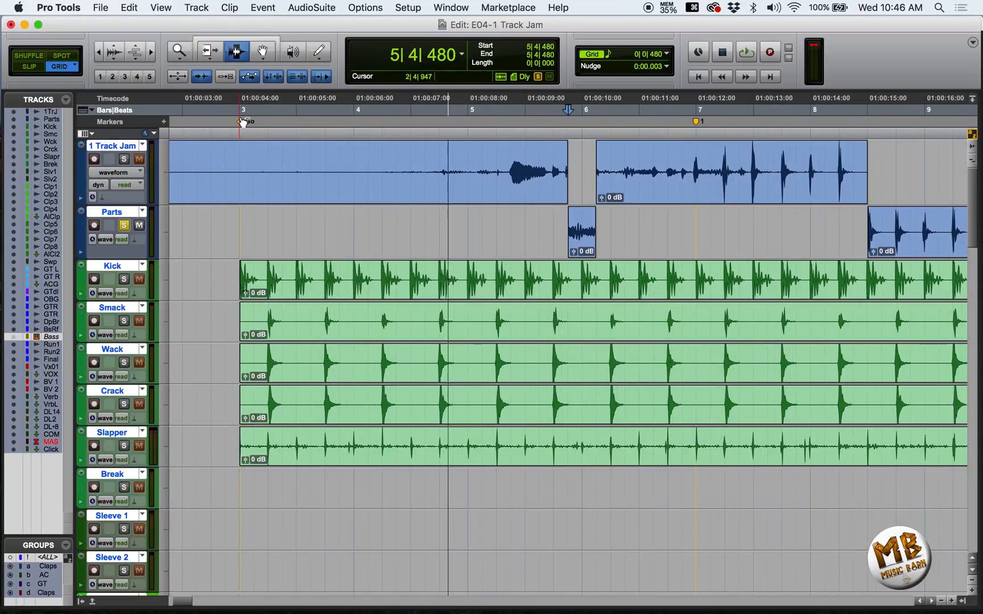
key(shift+s)
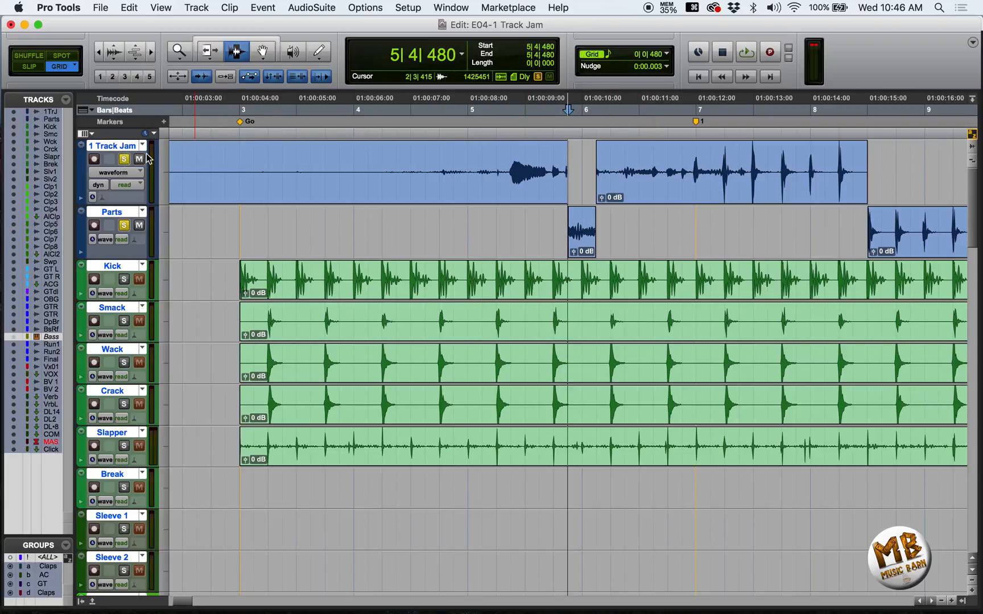
key(space)
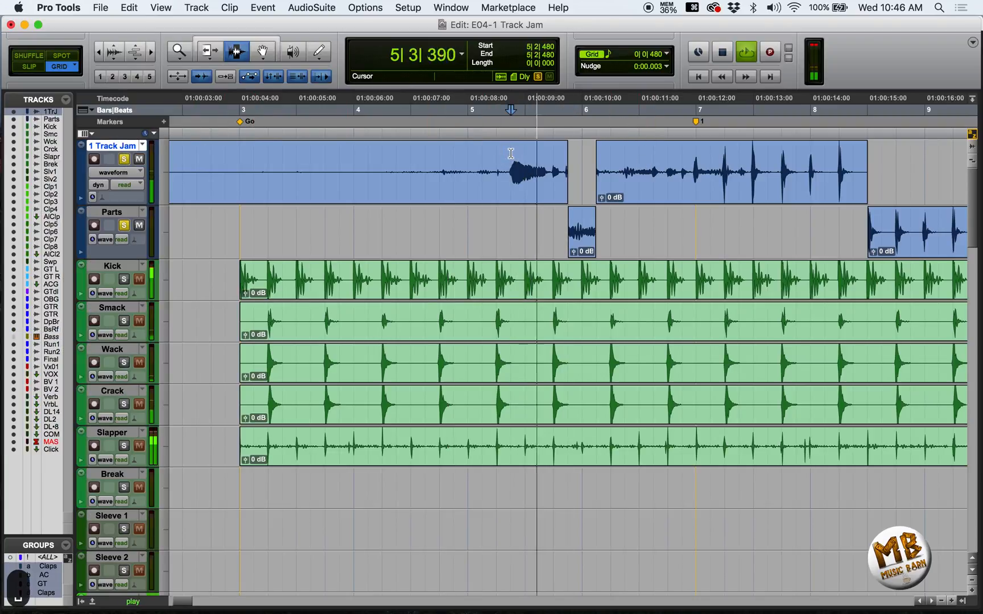
key(space)
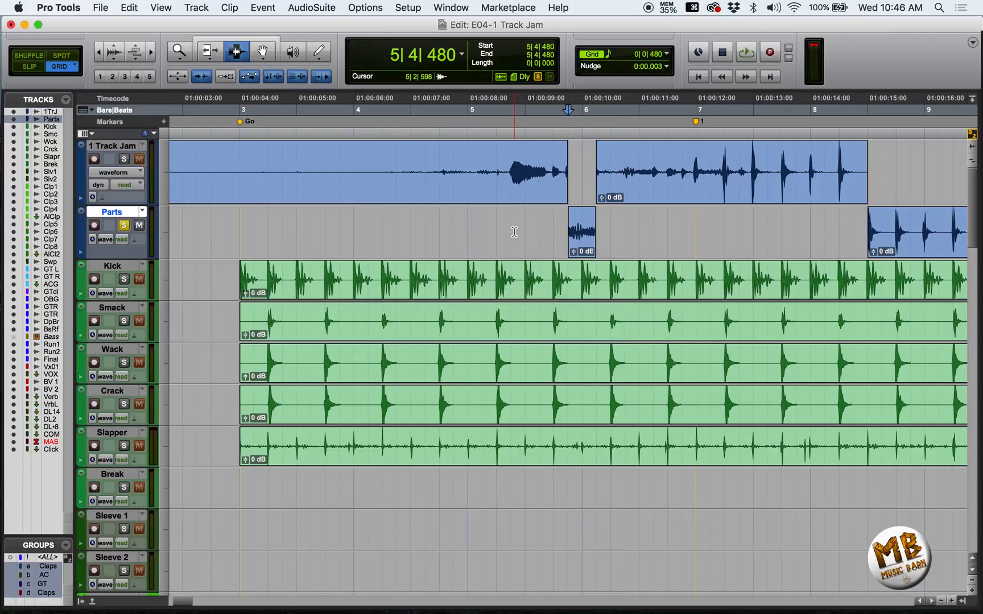
key(space)
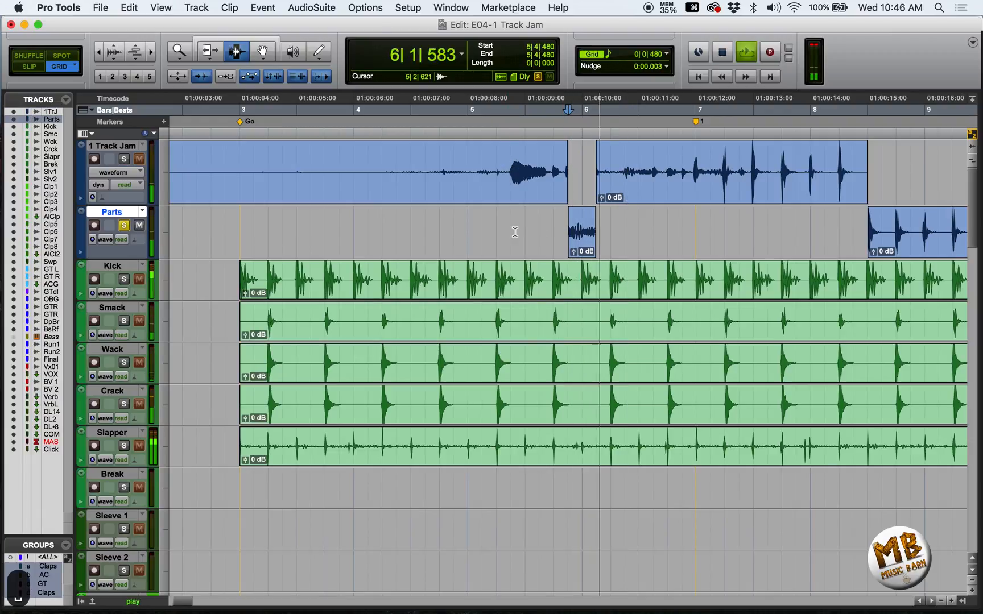
key(space)
Solo the BV 1 backing vocal track and play it from marker 1 at 7|1|000
scroll(535, 233, down, 10)
scroll(551, 234, down, 10)
scroll(550, 234, up, 4)
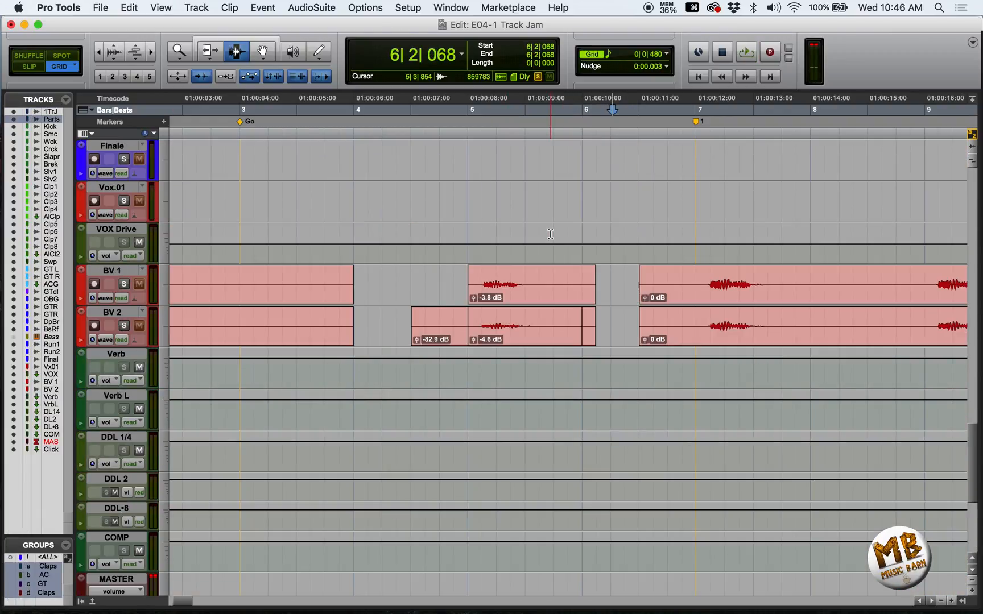
click(124, 284)
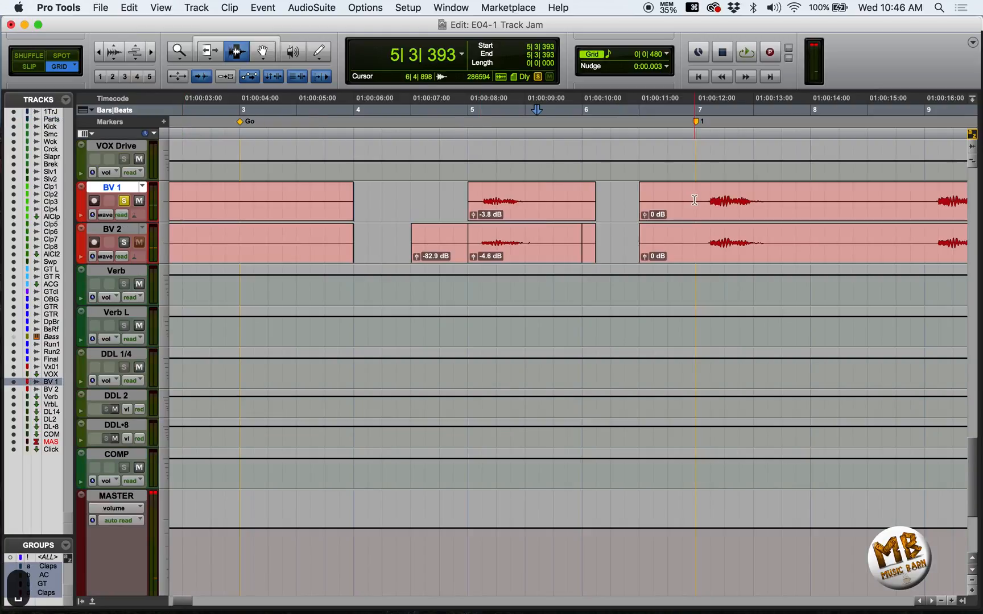
click(694, 200)
key(space)
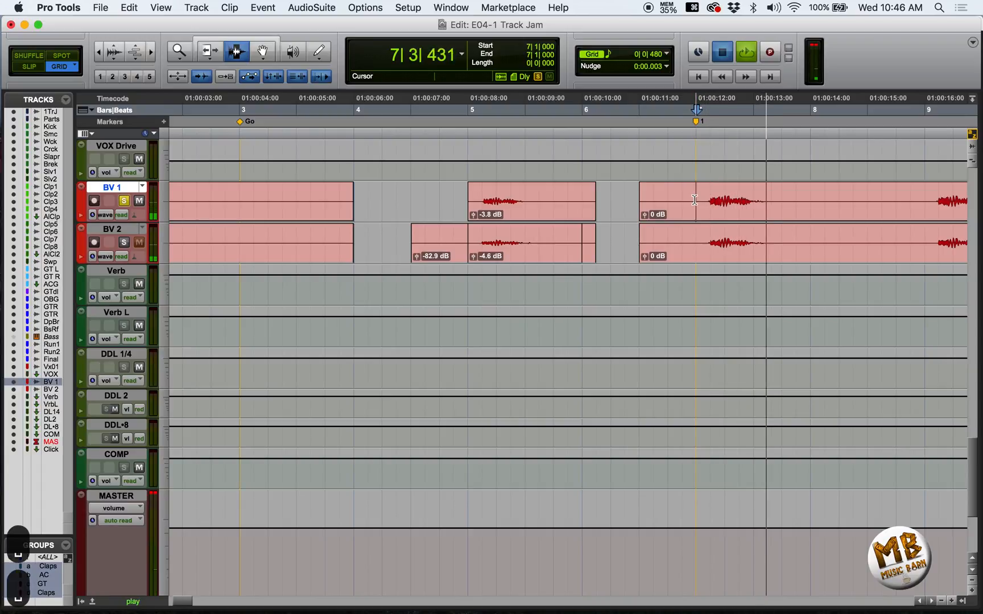
key(space)
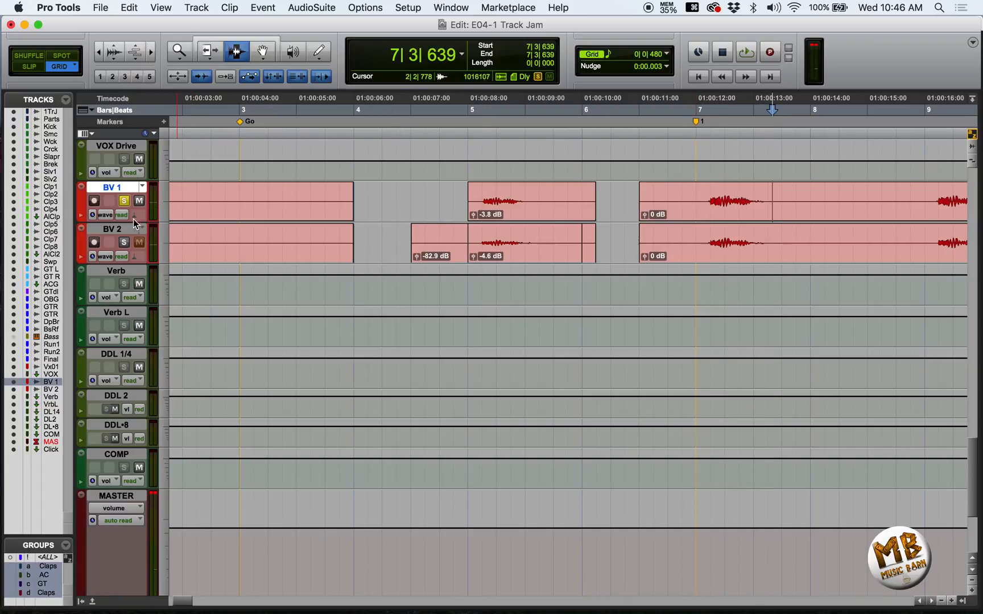
Play BV 2 alone from 7|1|000, and again with BV 1 soloed alongside it
click(124, 201)
click(695, 244)
key(space)
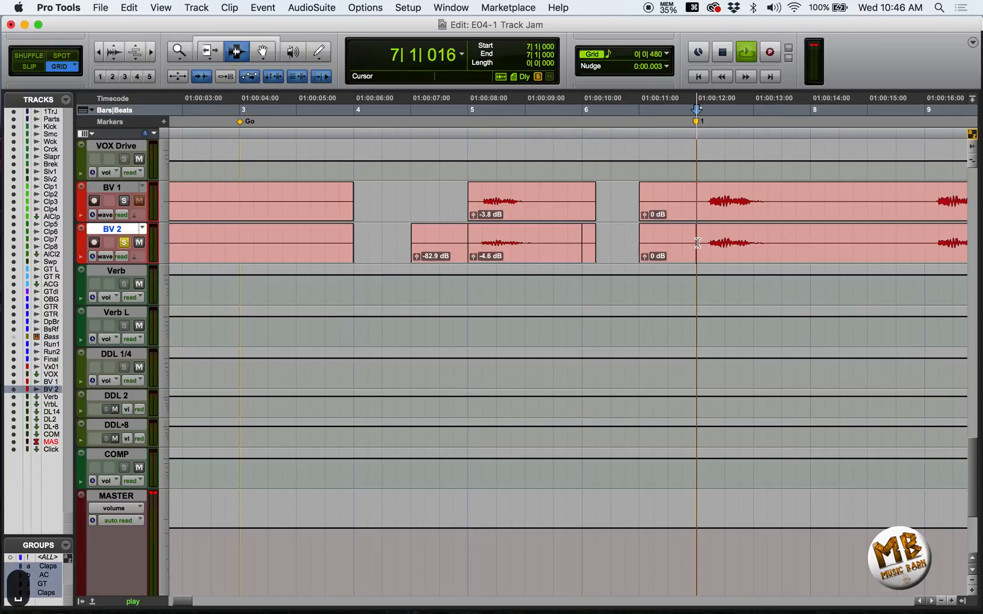
drag(696, 202, 767, 258)
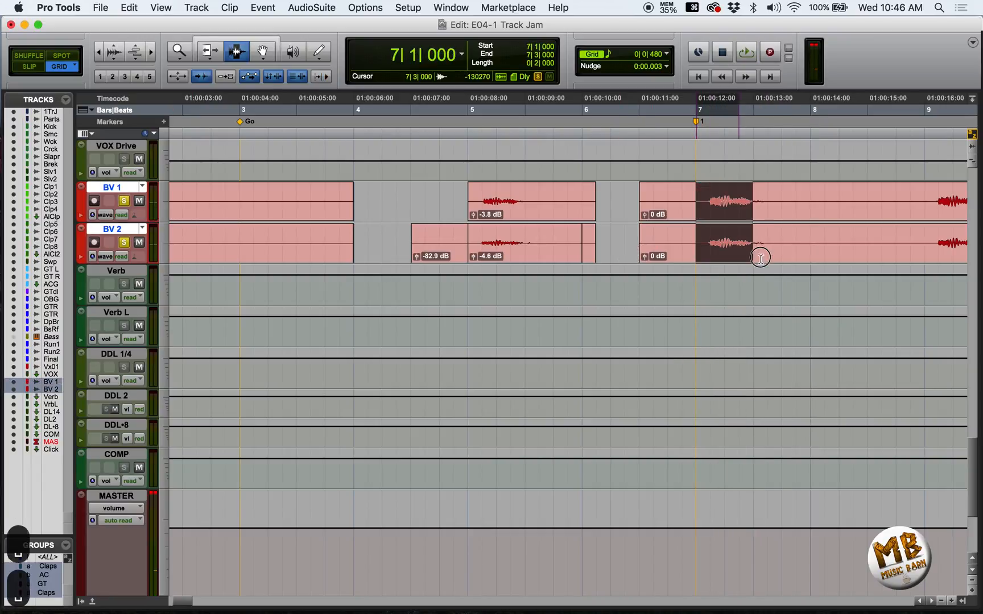
key(space)
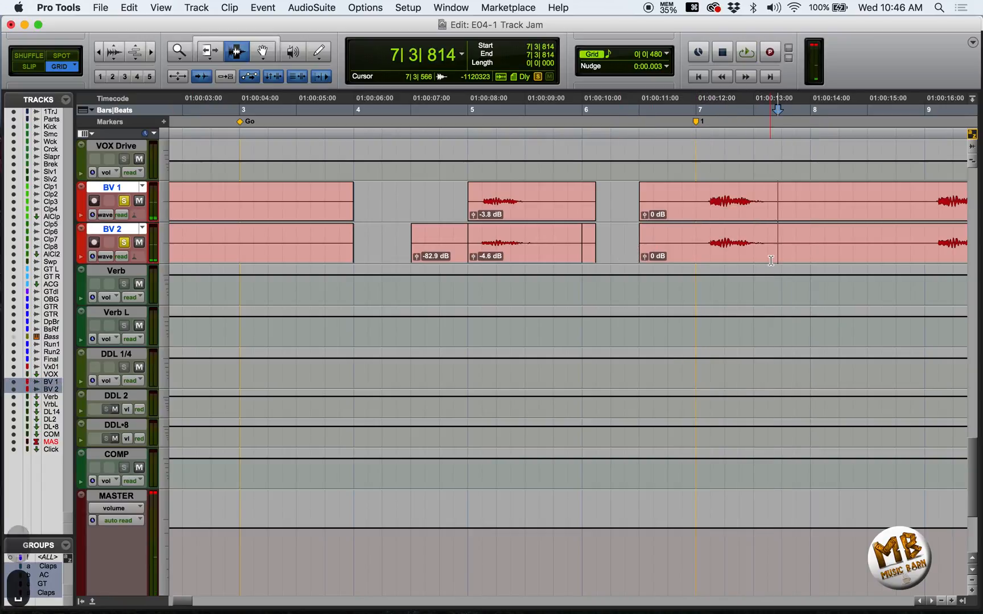
Take the REQ 6 and L2 inserts out of bypass on both backing vocal tracks, BV 1 and BV 2
key(super+=)
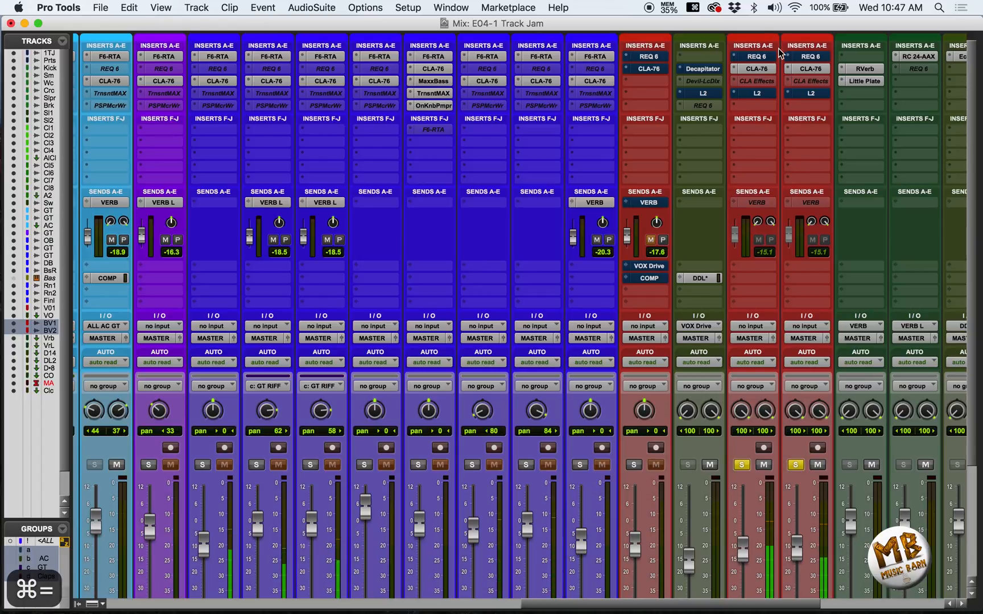
click(756, 57)
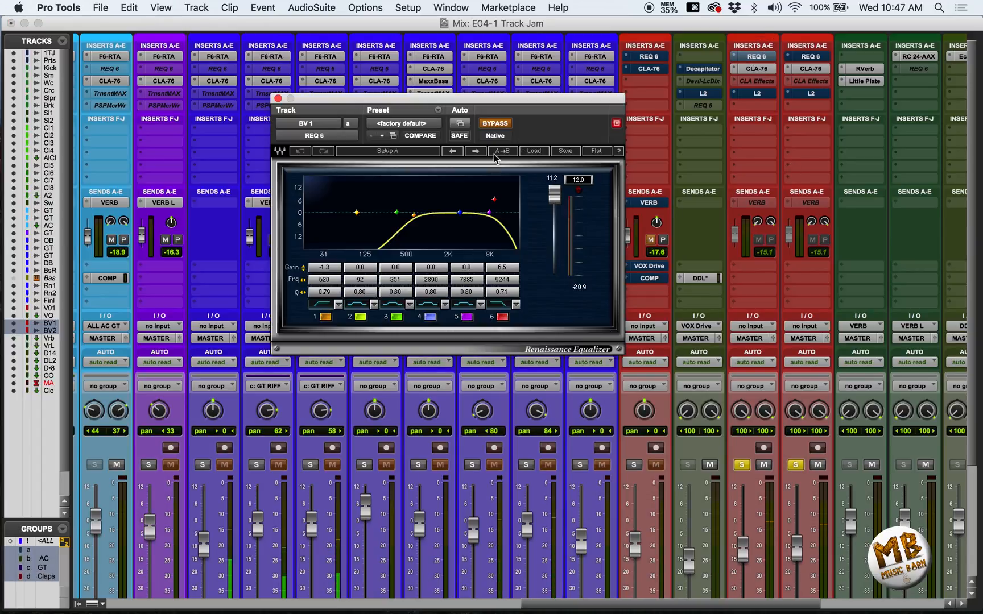
click(495, 123)
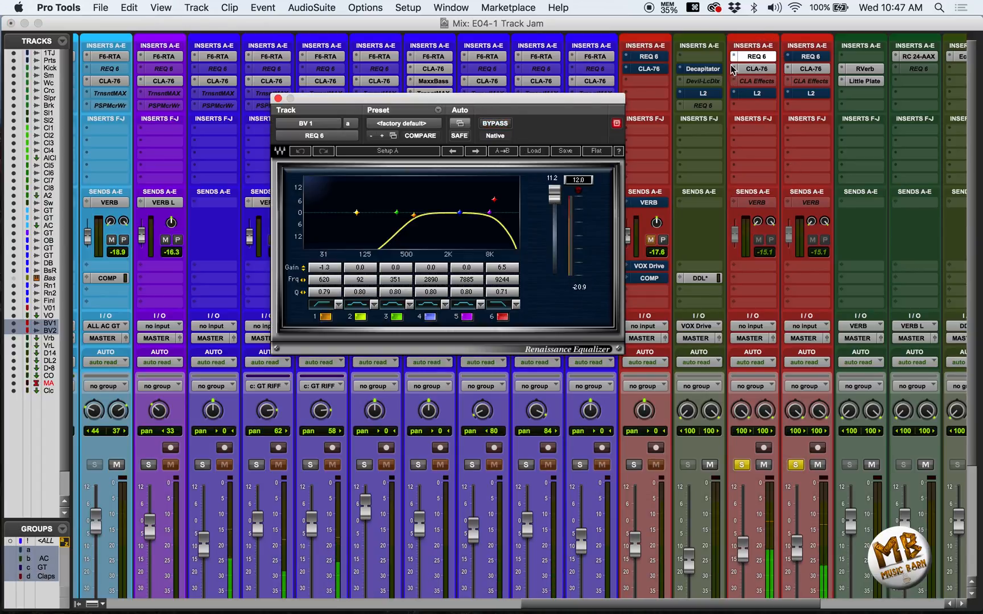
click(810, 56)
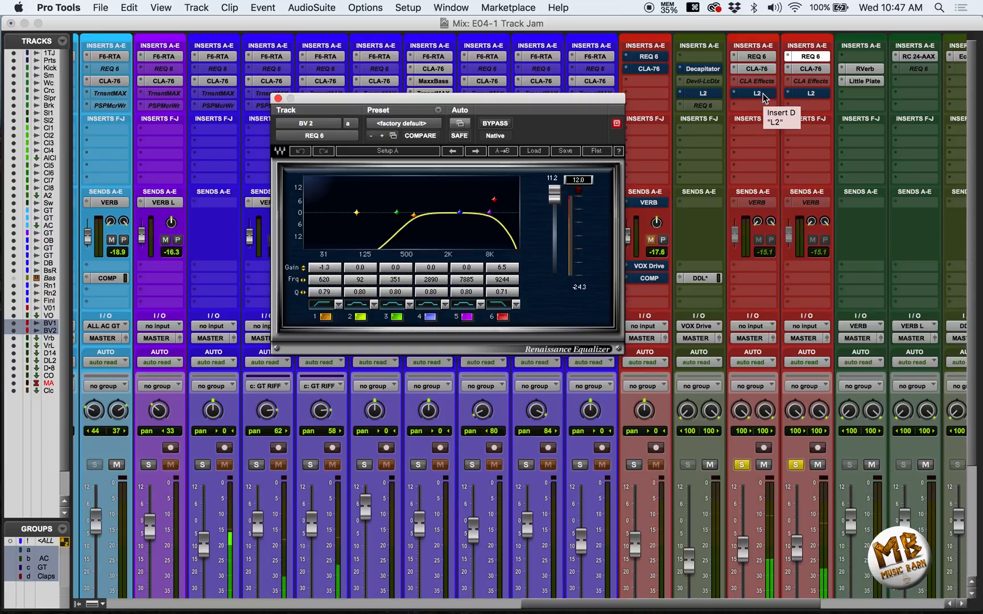
super+click(758, 94)
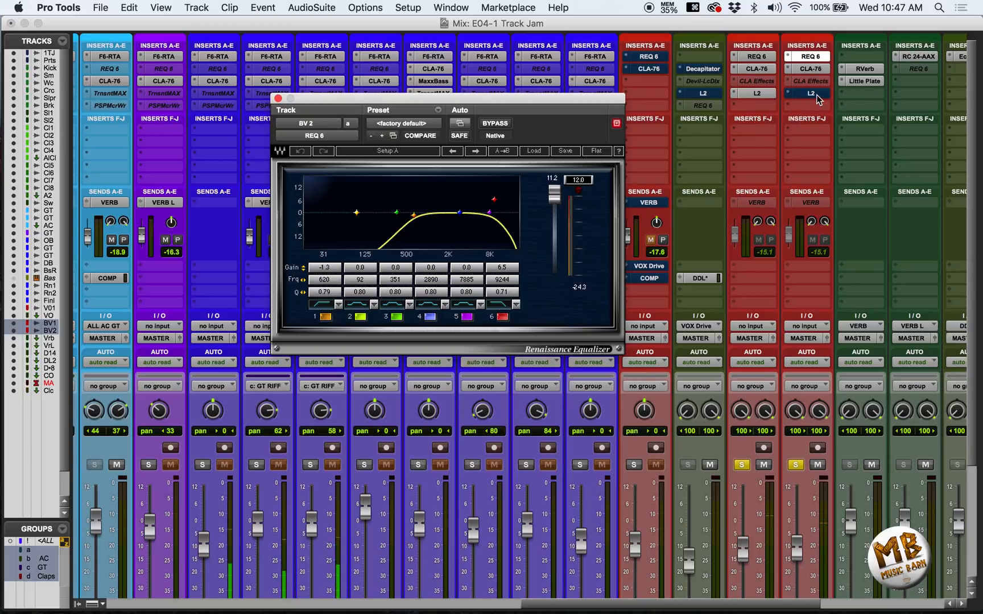
super+click(813, 95)
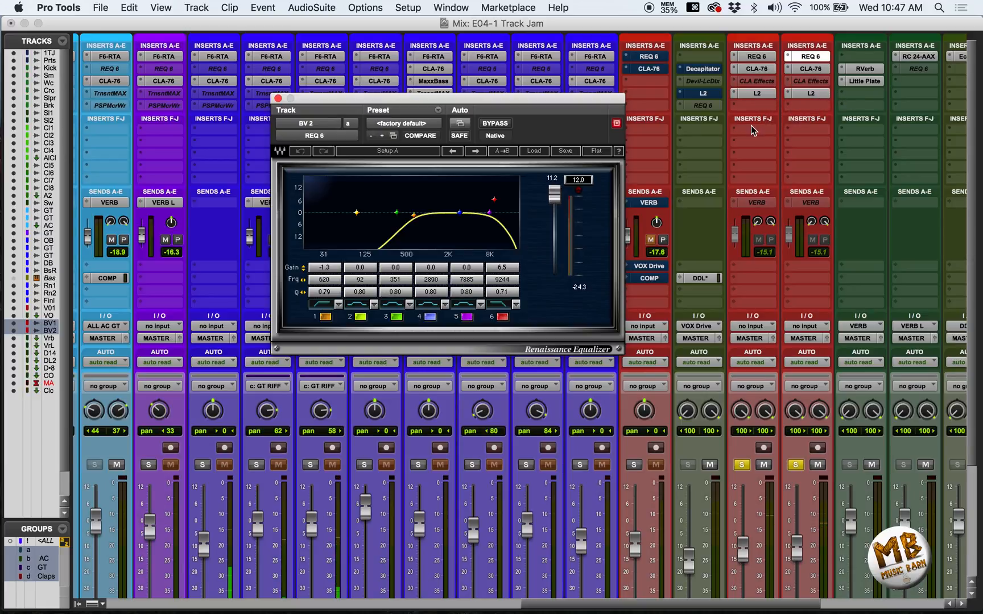
click(759, 86)
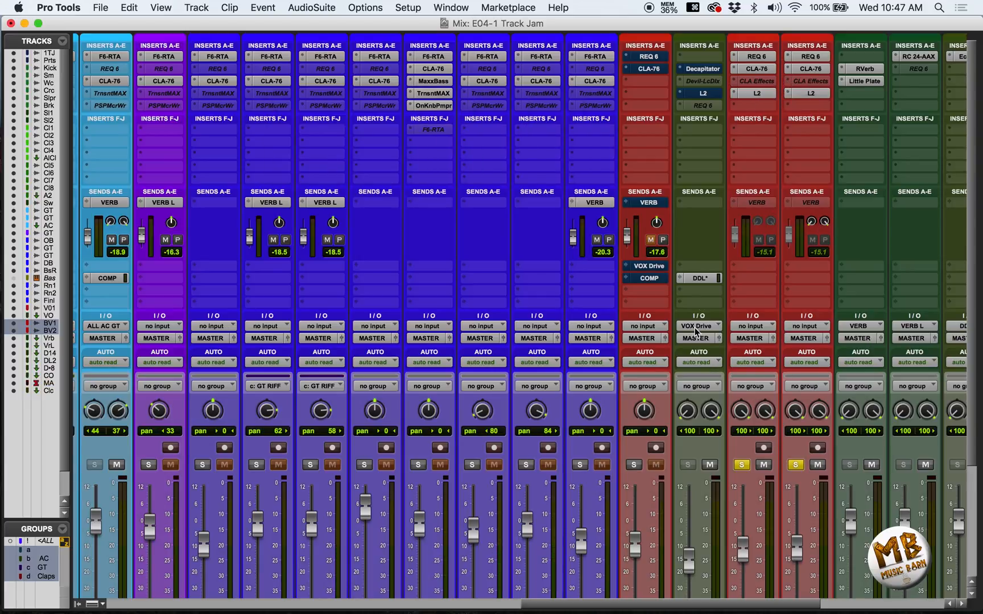
Unsolo BV 1 and BV 2, and play the Vox.01 track alone from 22|2|480
key(super+equal)
scroll(508, 245, up, 3)
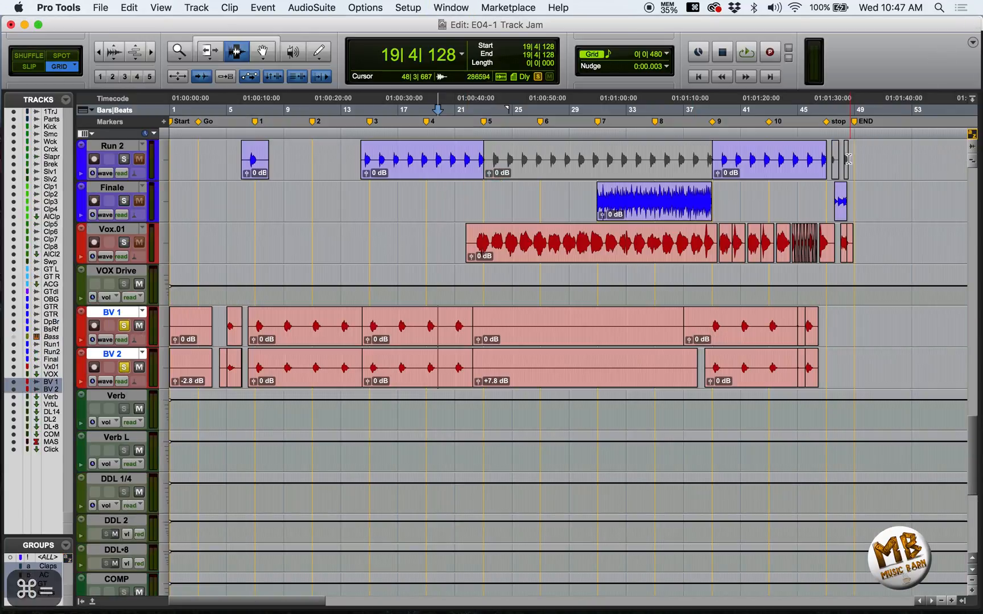
click(124, 325)
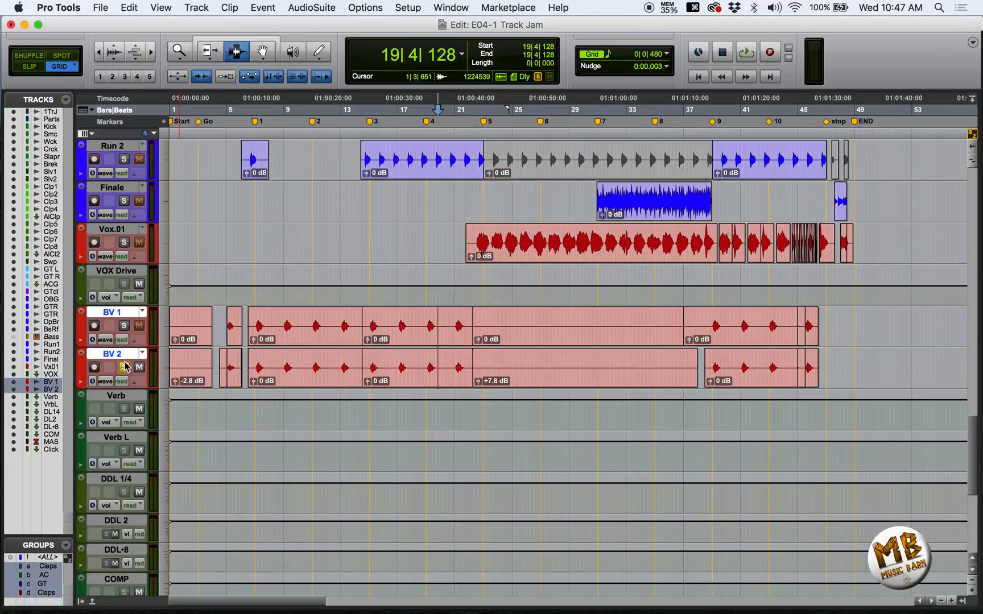
click(123, 367)
click(124, 242)
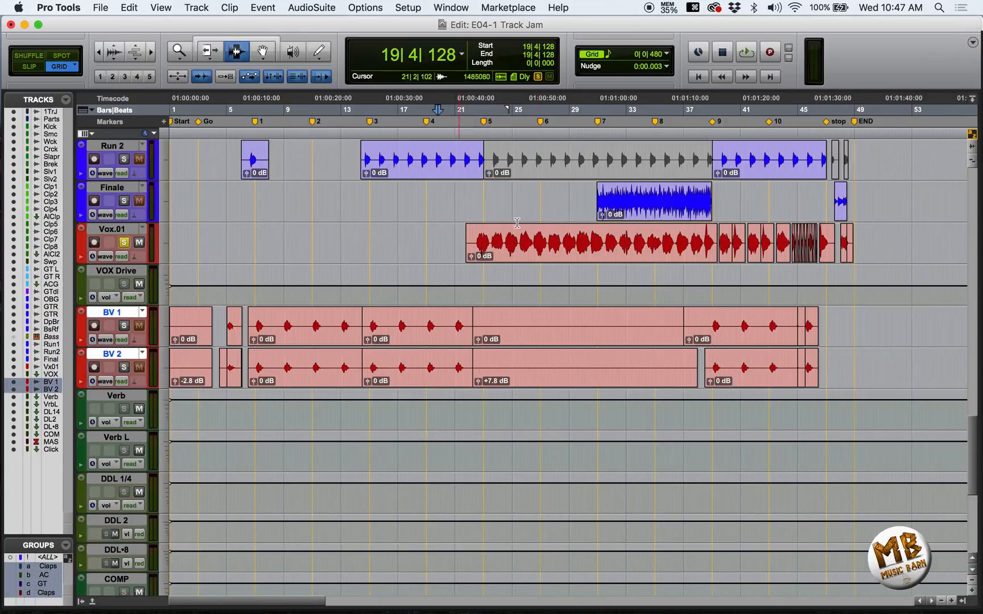
click(474, 232)
key(space)
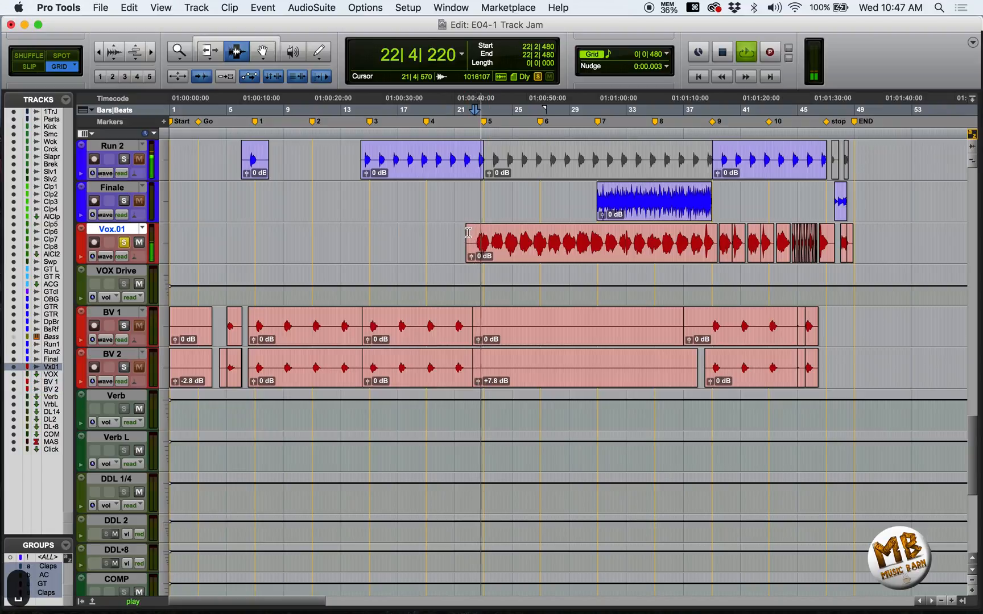
Take the REQ 6 equalizer and the CLA-76 compressor out of bypass on the Vox.01 track
key(super+equal)
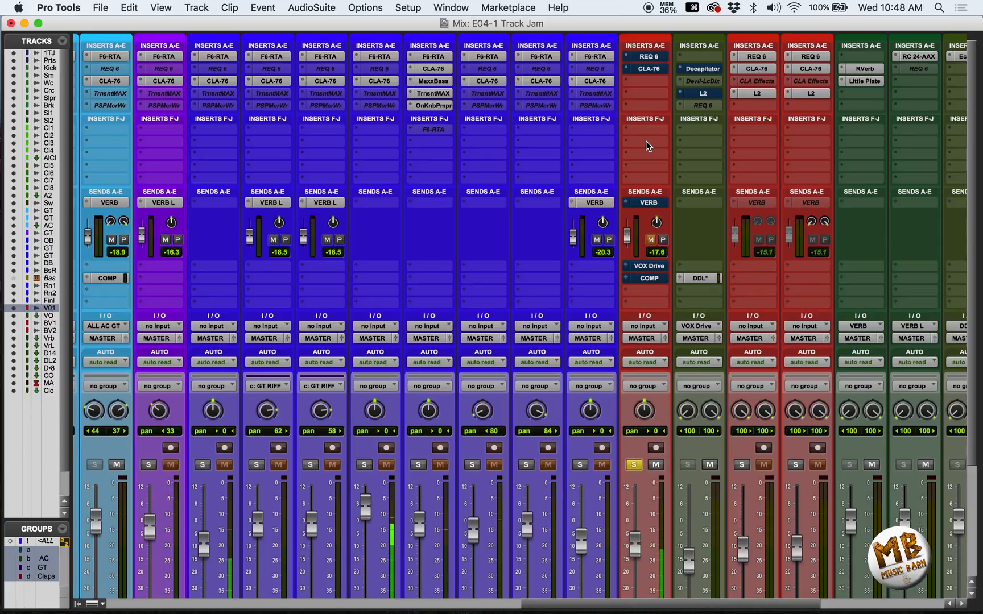
scroll(641, 114, right, 1)
click(630, 57)
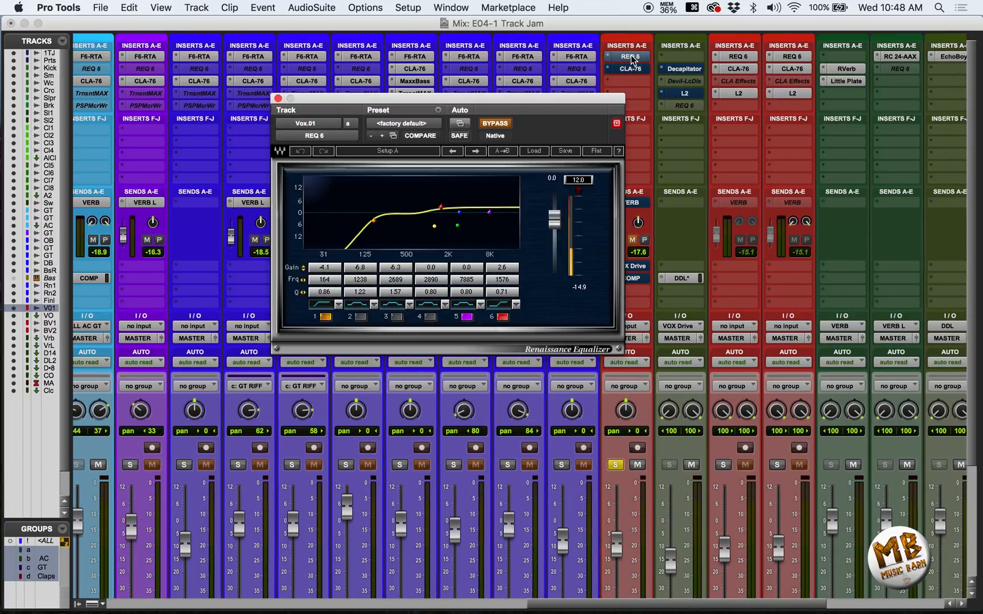
super+click(631, 56)
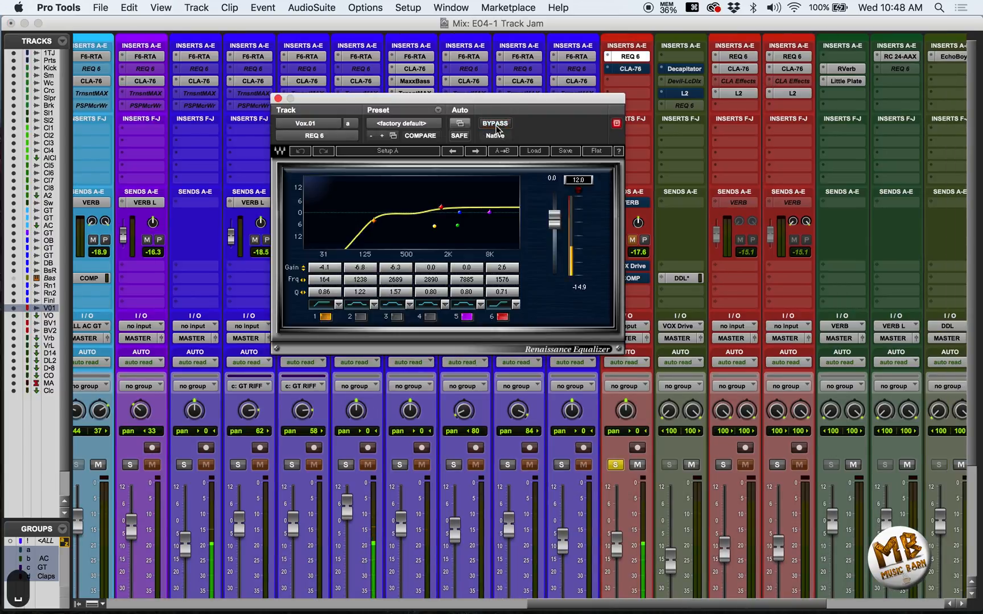
super+click(634, 70)
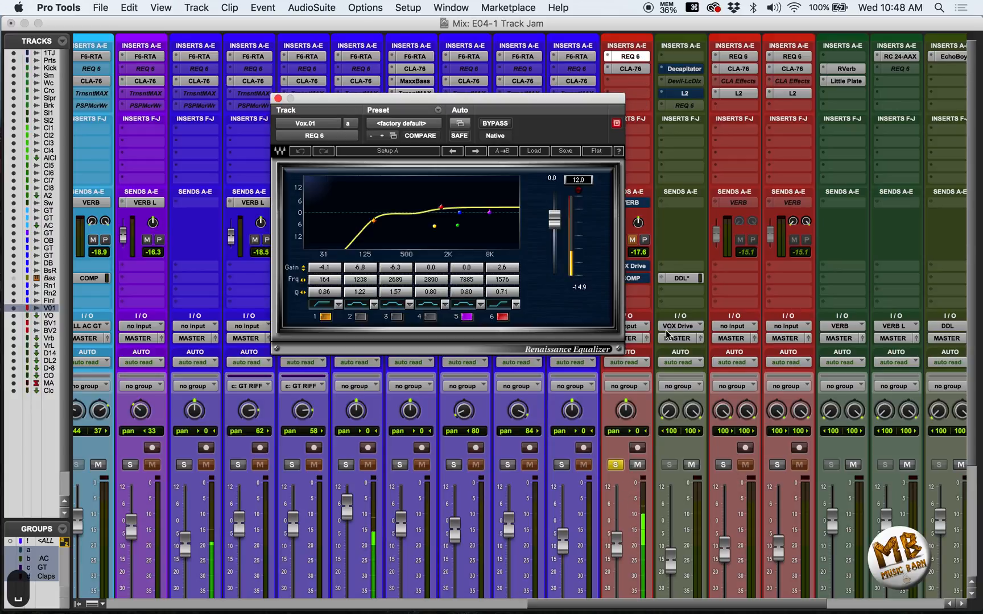
Try CLA Effects on Vox.01 with its EQ fader raised to -0.3, and remove the insert from the track
drag(546, 102, 379, 96)
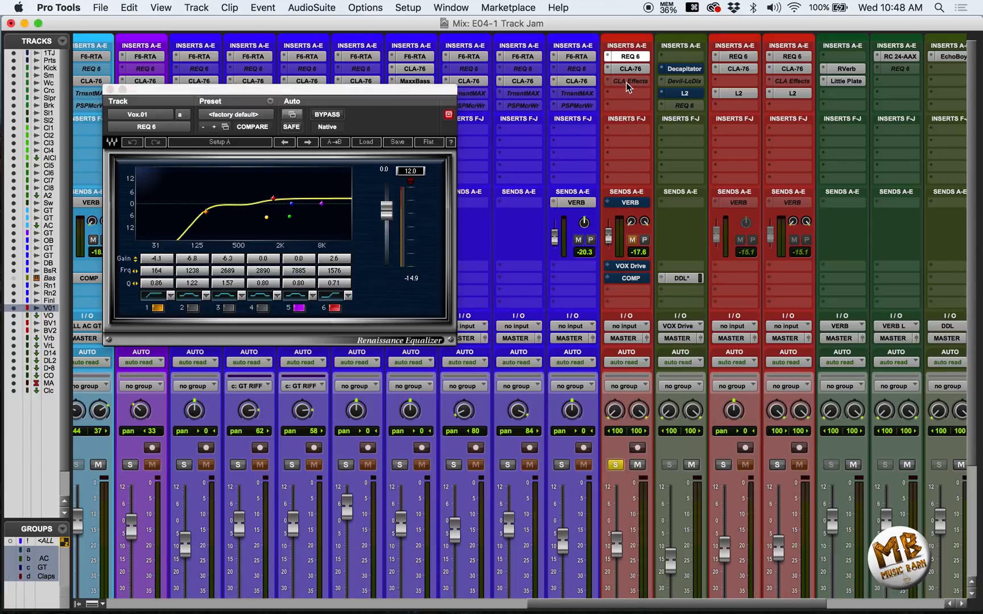
click(630, 83)
ctrl+super+click(631, 83)
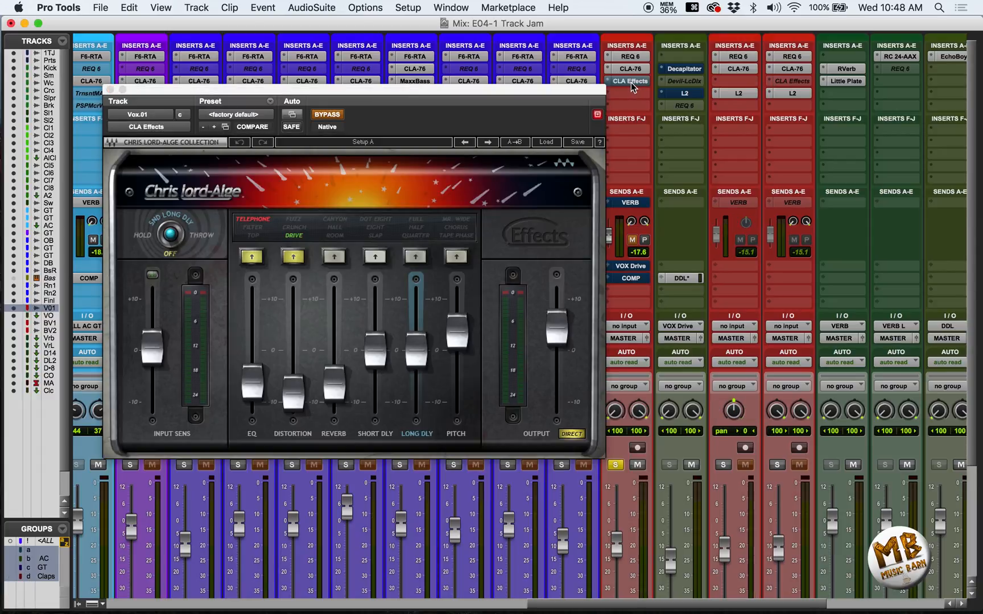
super+click(632, 83)
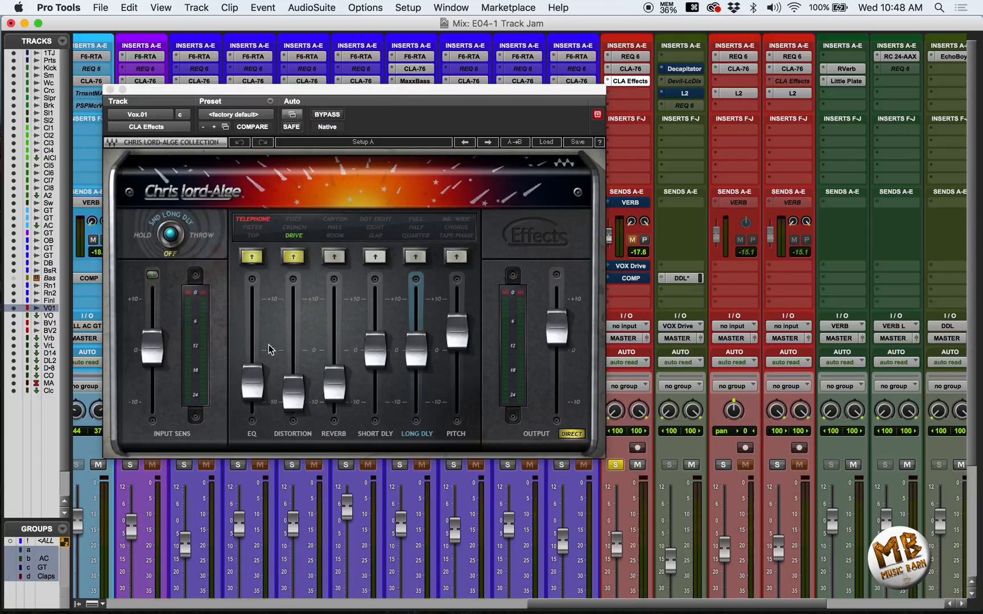
drag(253, 386, 256, 346)
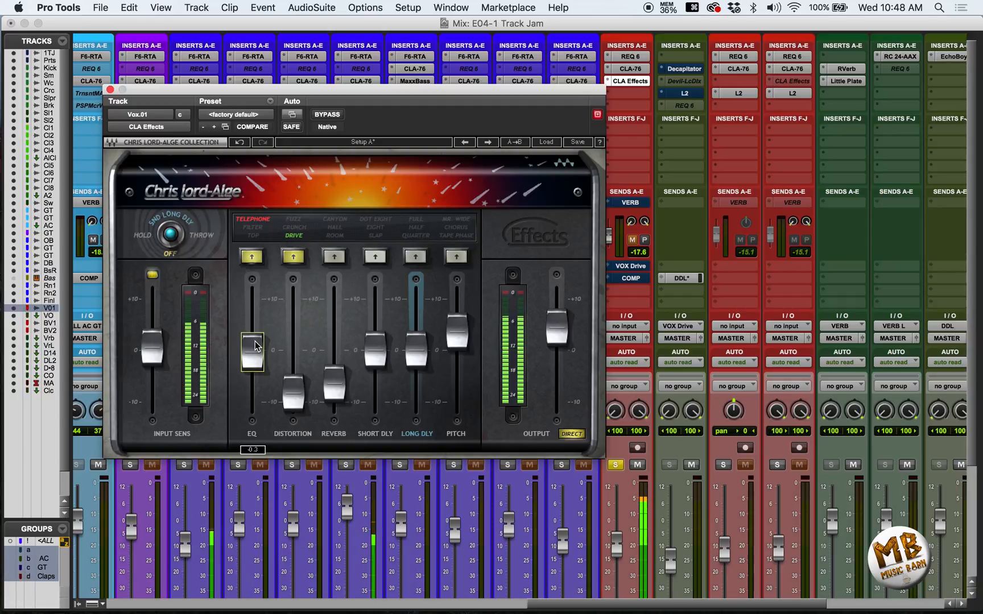
ctrl+super+click(617, 82)
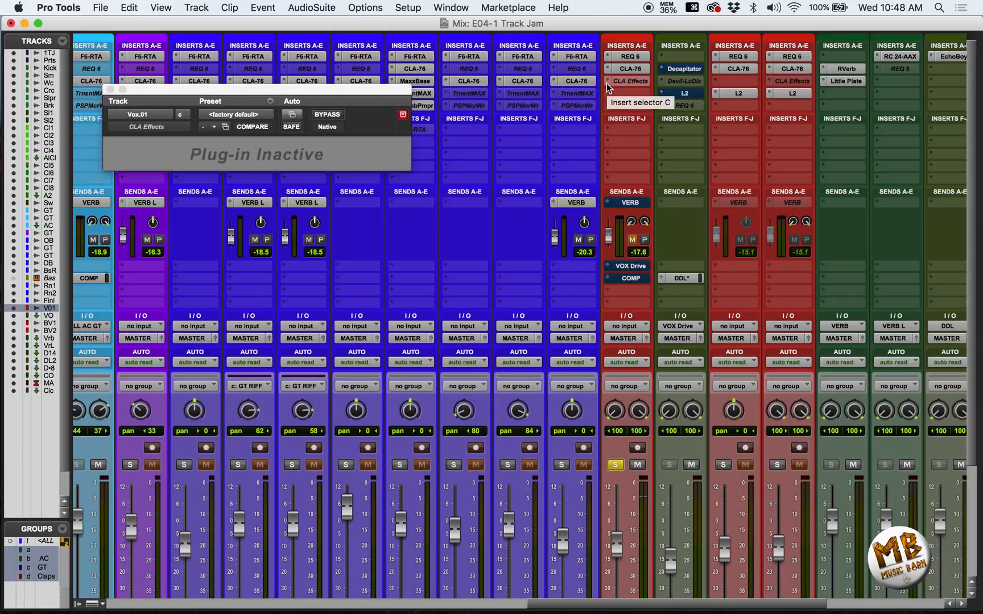
click(609, 86)
Feed Vox.01 through the VOX Drive send into the active Decapitator and L2, and enable its VERB and COMP sends
click(641, 60)
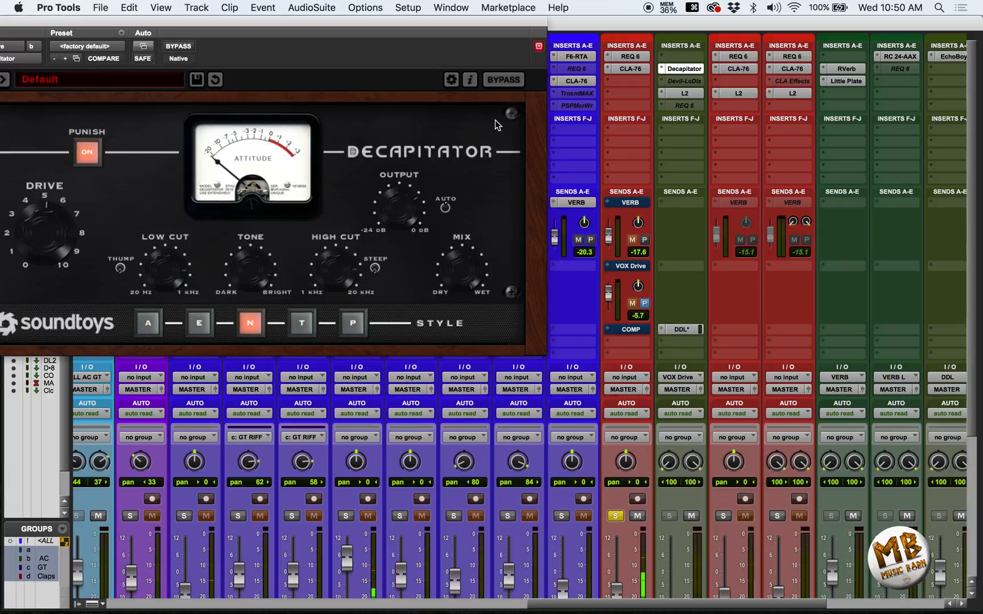
click(632, 303)
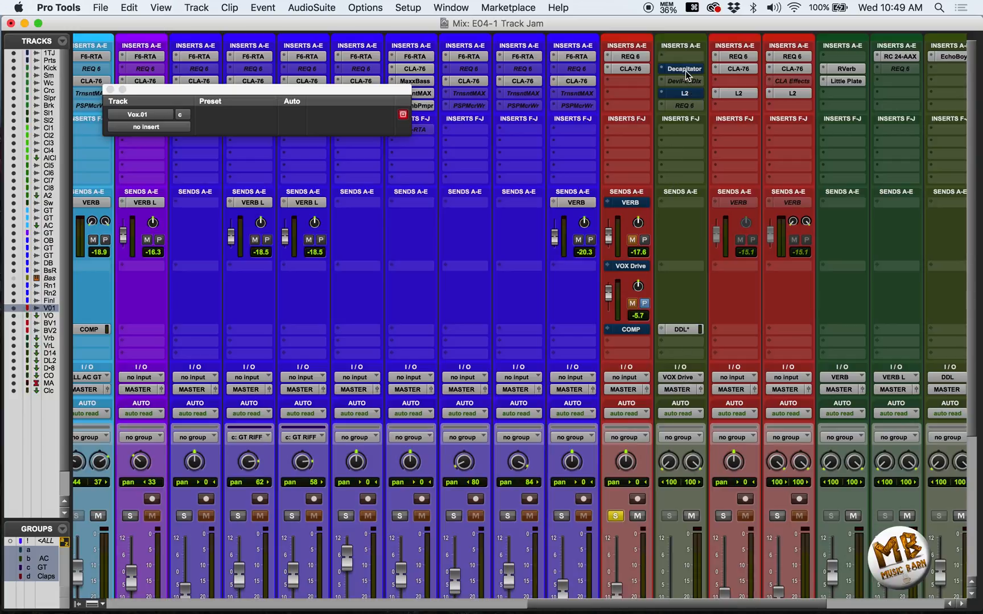
click(683, 70)
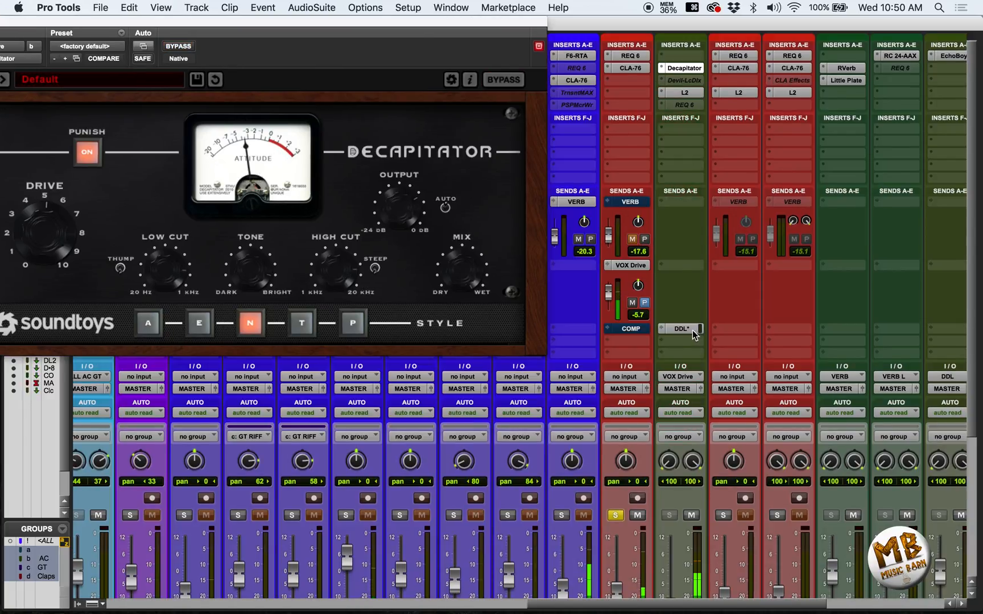
click(684, 329)
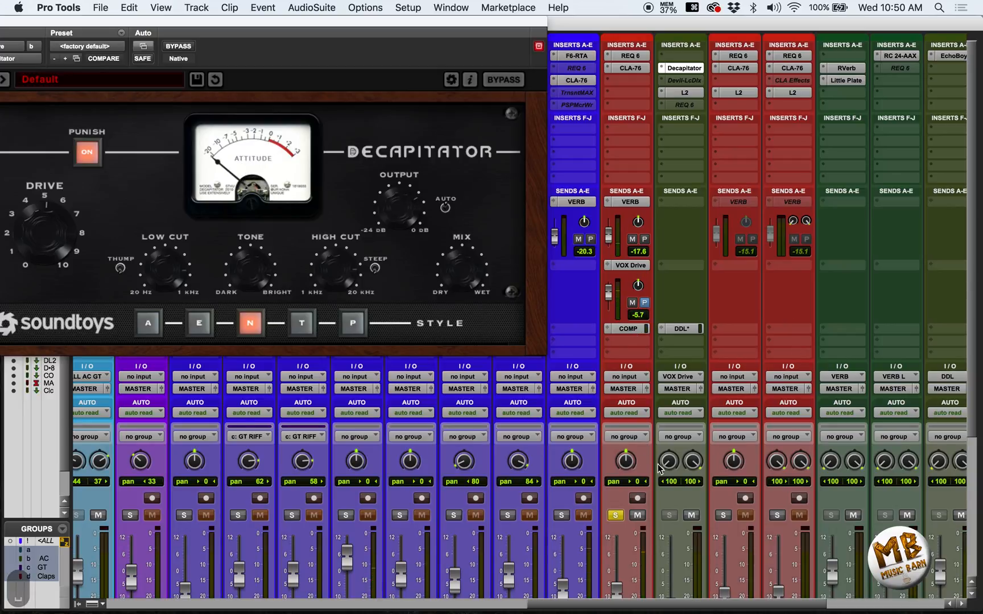
scroll(672, 490, down, 3)
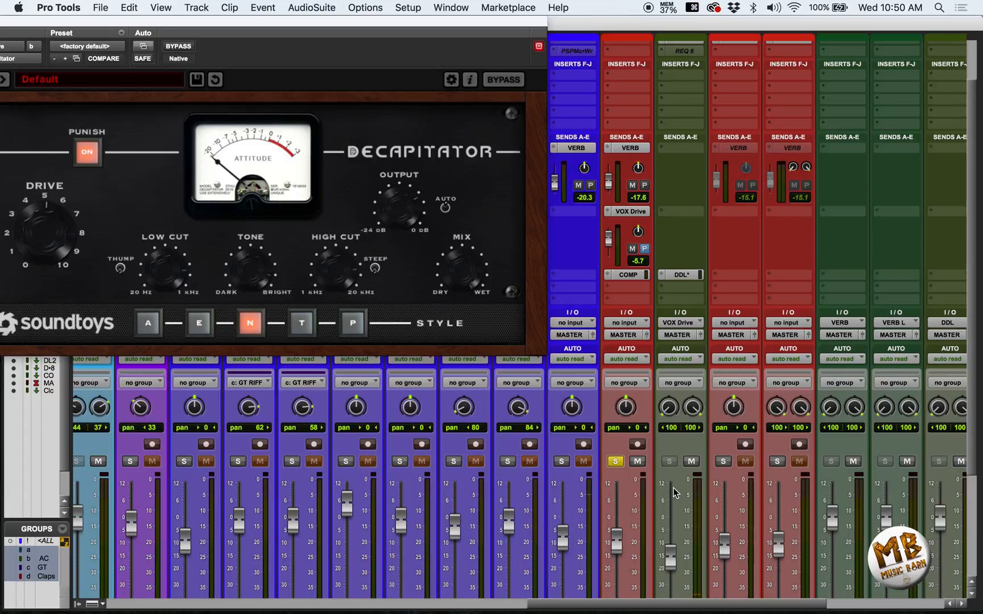
scroll(676, 478, up, 3)
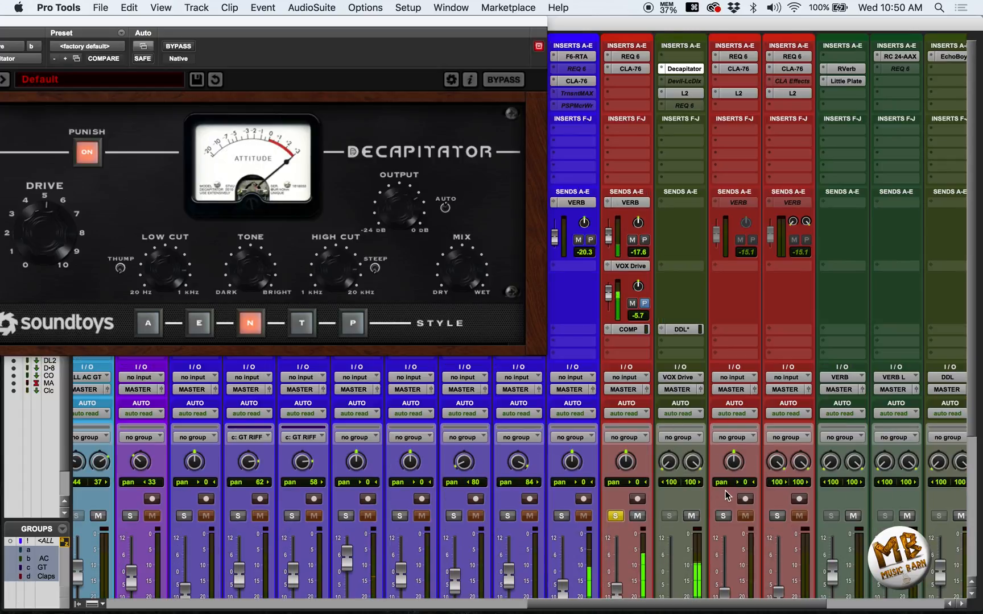
Audition the soloed Vox.01 track with its effects from 38|2|480, 37|3|000 and 39|3|000
key(super+equal)
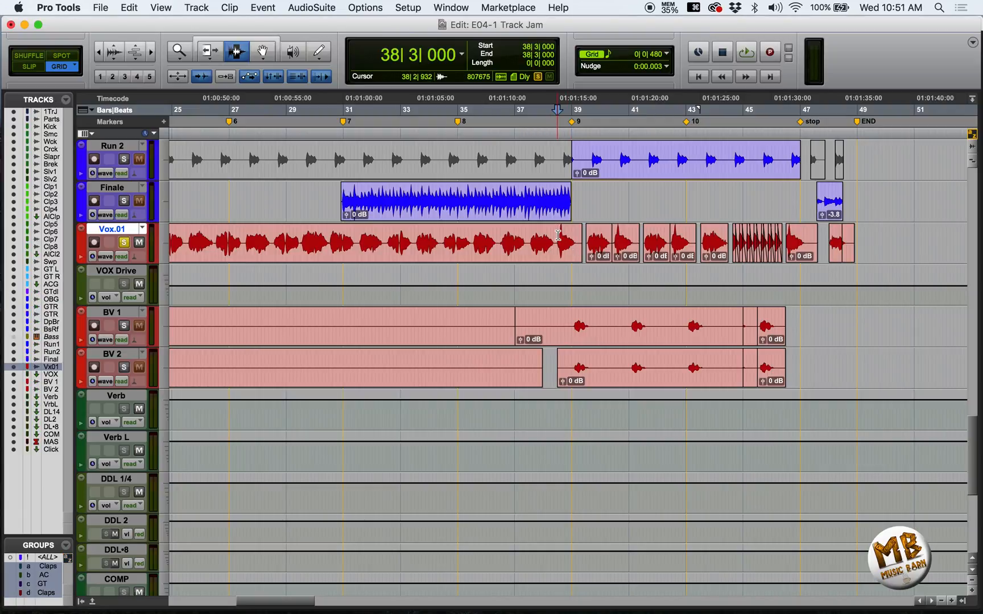
click(556, 238)
key(space)
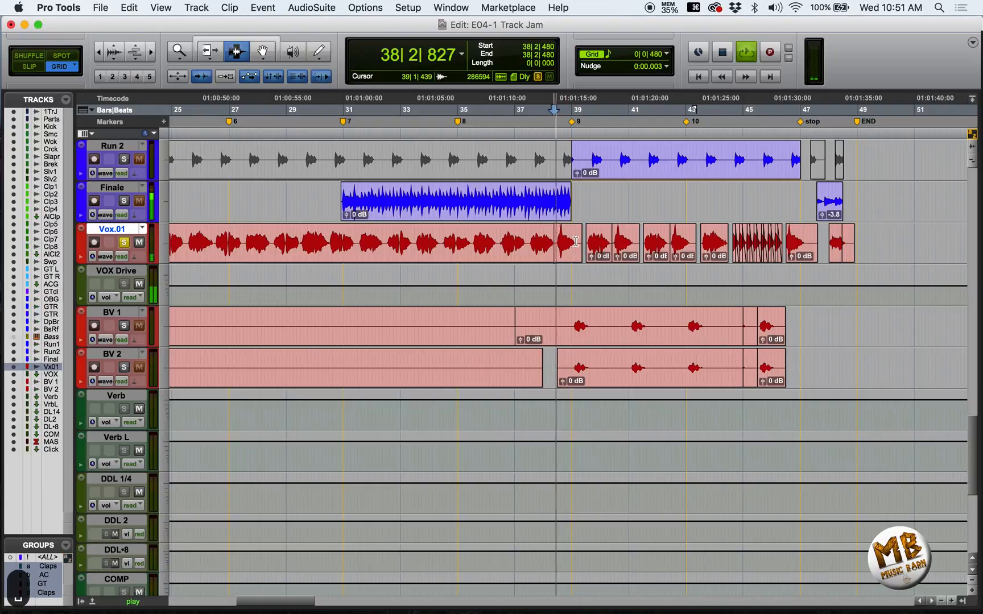
key(space)
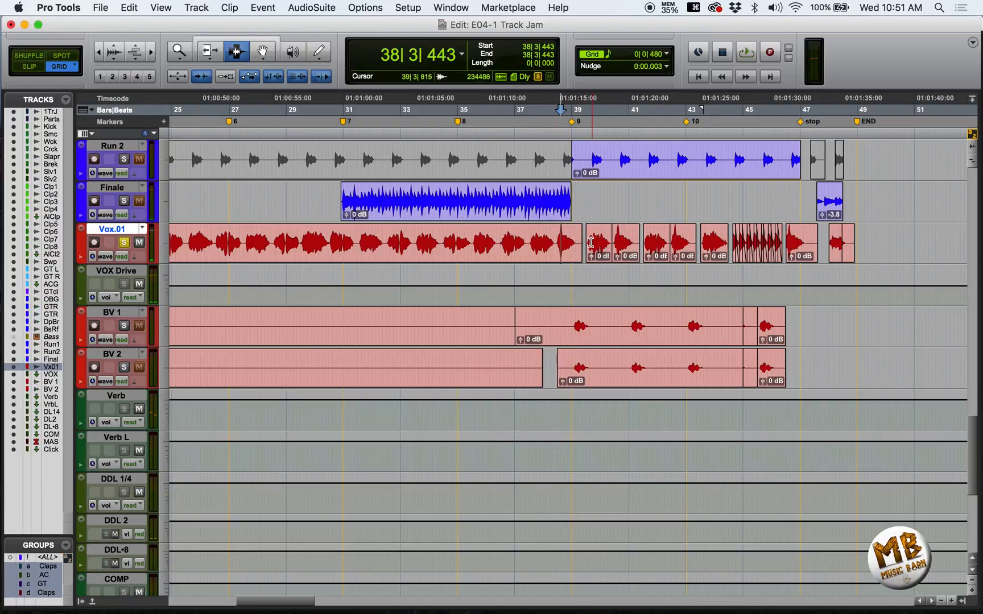
click(534, 244)
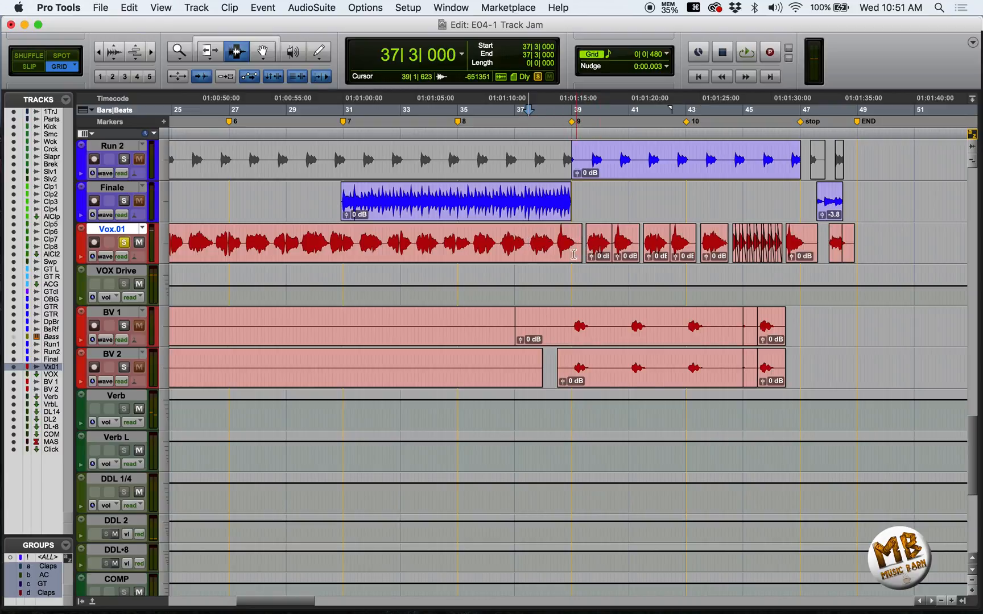
key(space)
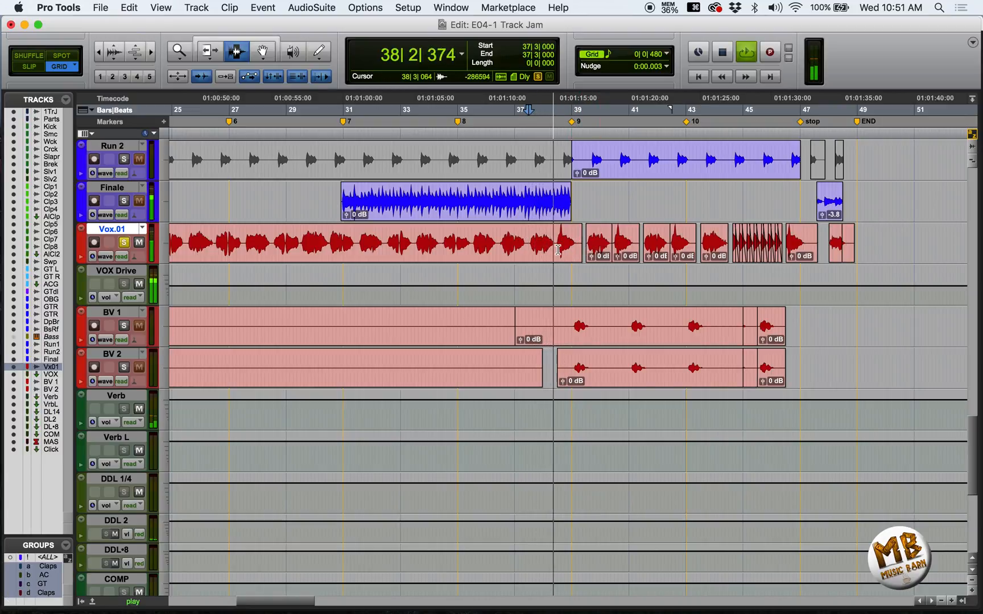
key(space)
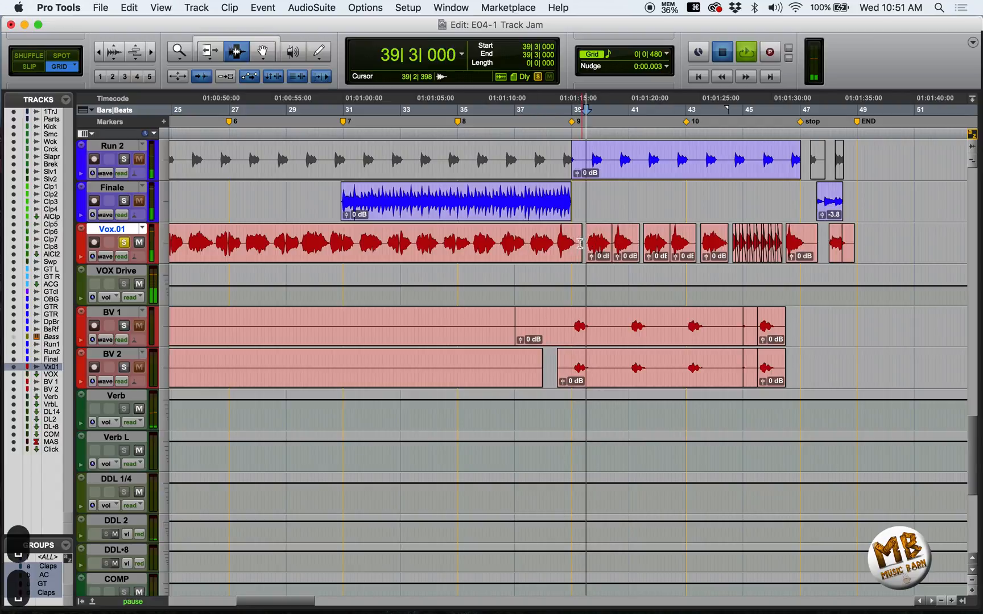
key(space)
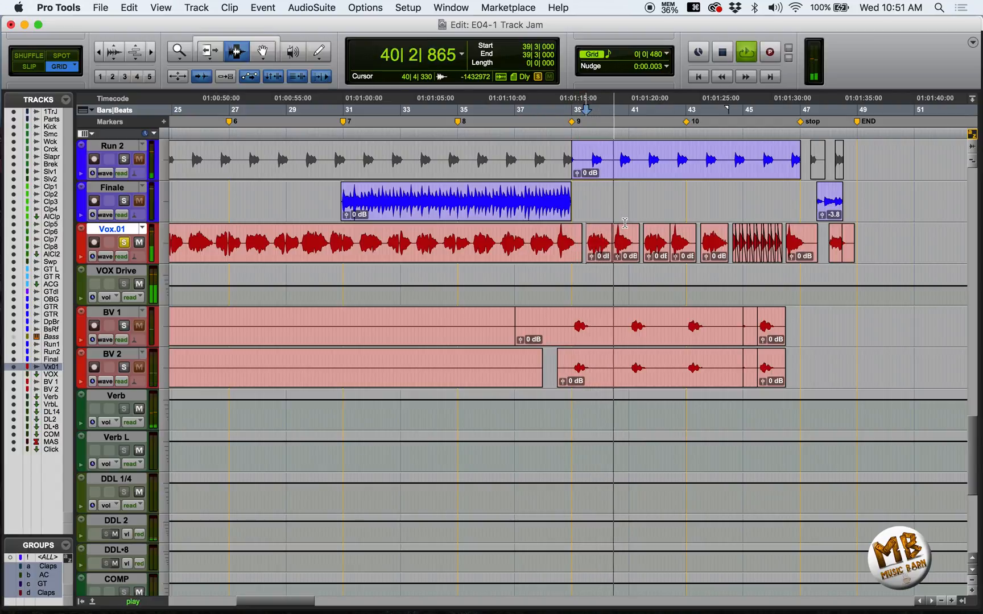
Play the full mix from 6|3|480, and view the MASTER track's F6-RTA, LinMB, TR5 White 2A and limiter plug-ins
key(space)
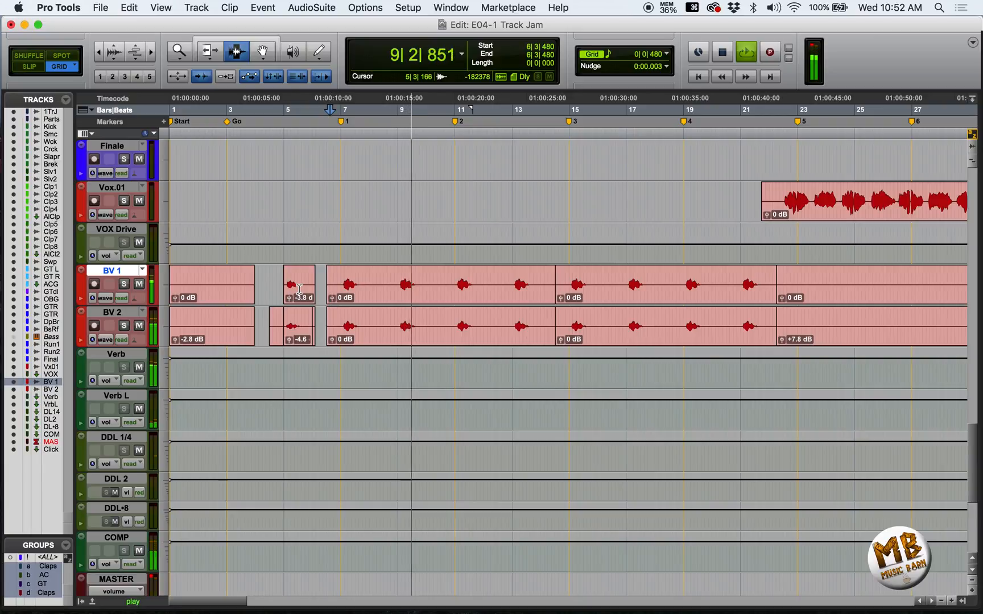
key(space)
click(739, 198)
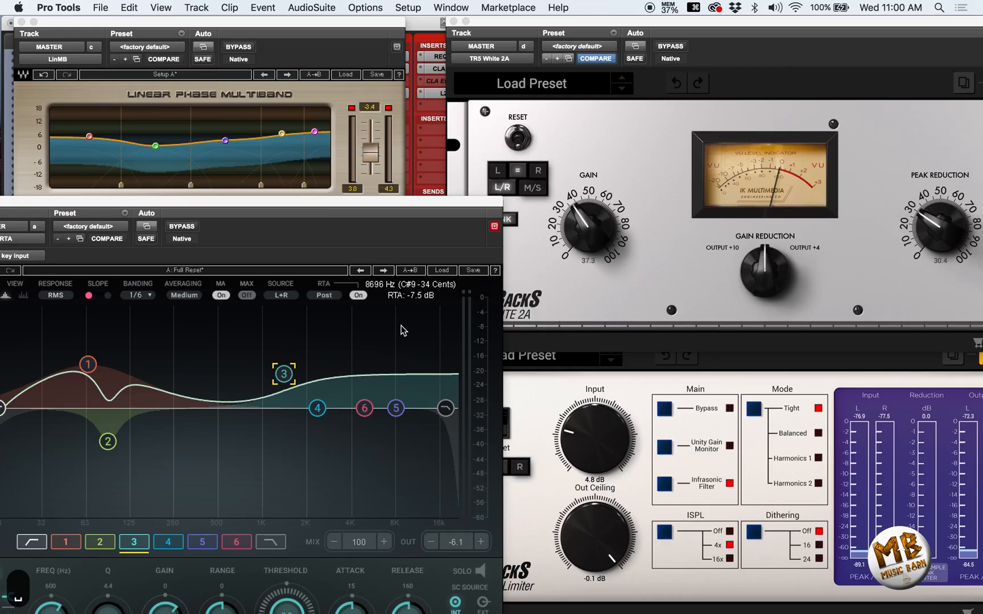
Show the Edit window behind the MASTER plug-ins and play the full mix from another point in the timeline
key(super+equal)
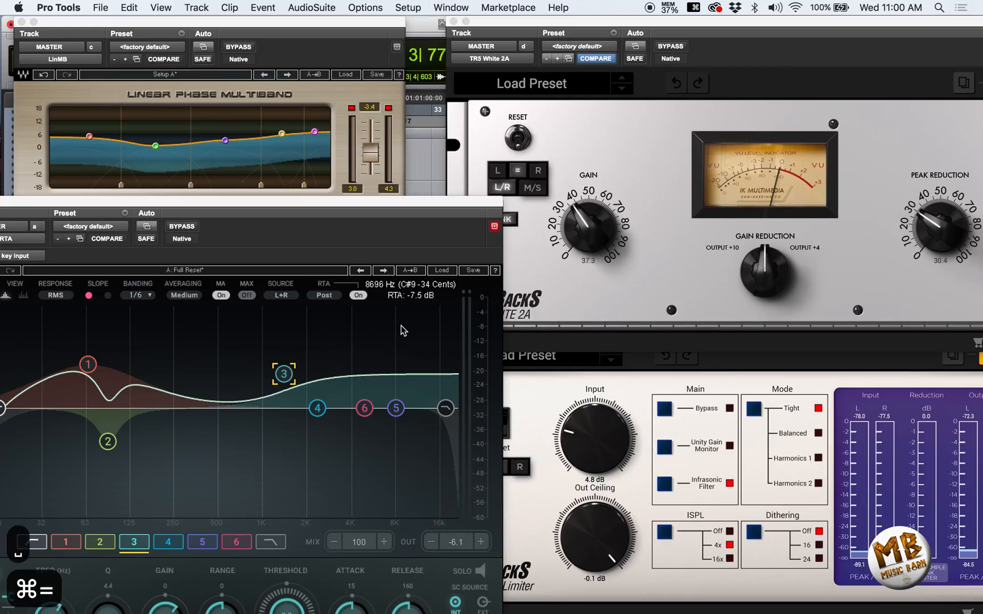
key(space)
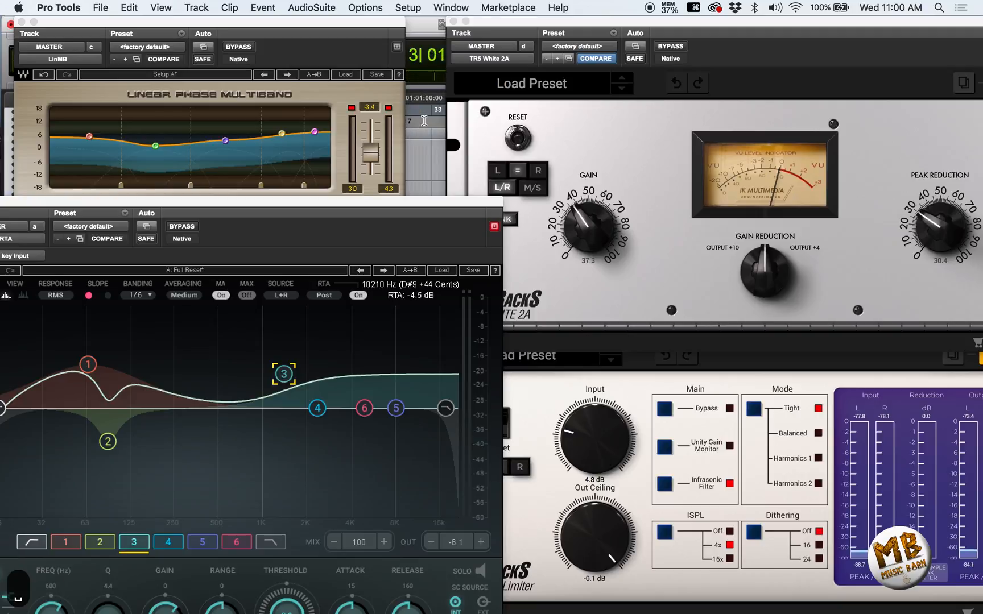
key(space)
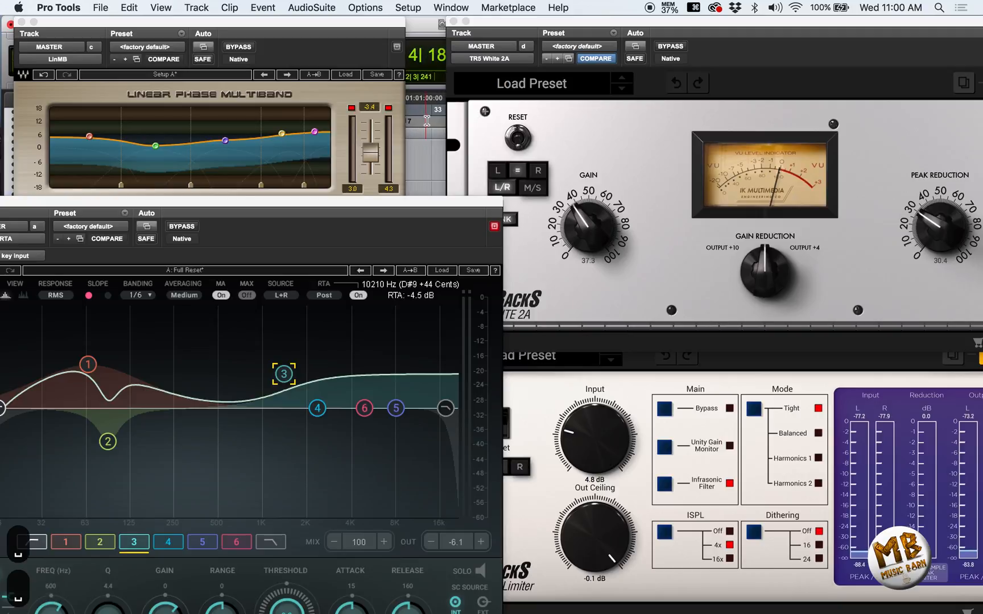
click(428, 132)
key(Return)
key(space)
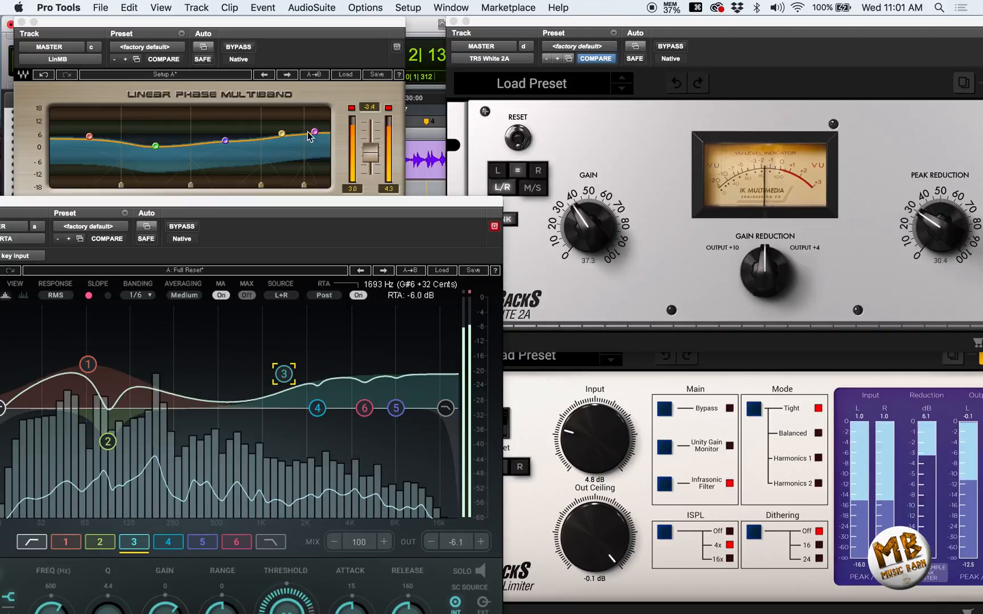
Set the fourth band of the MASTER track's LinMB to a gain of 6.2 and trim its output fader to -2.5
drag(282, 135, 275, 132)
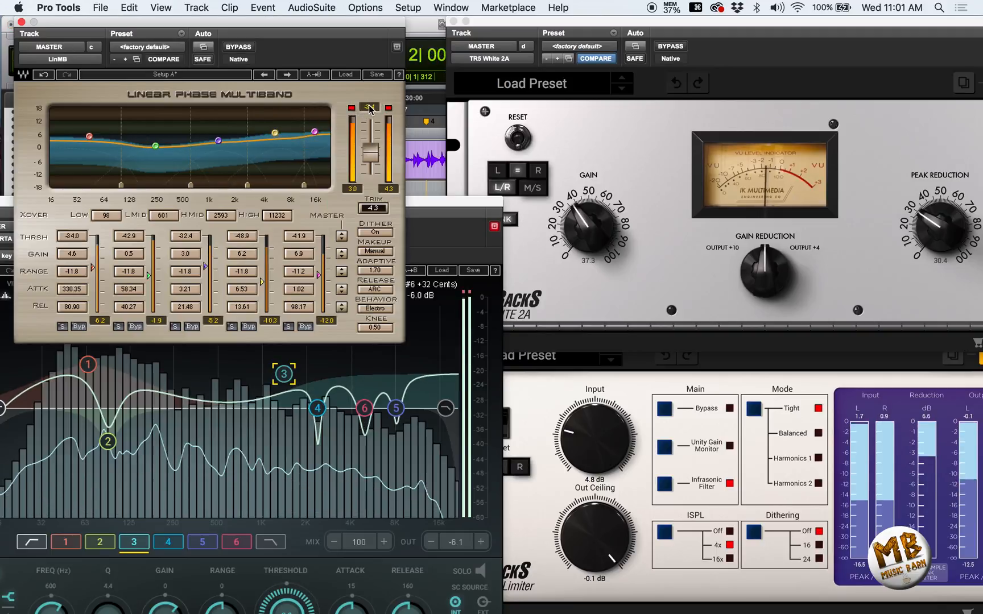
click(373, 208)
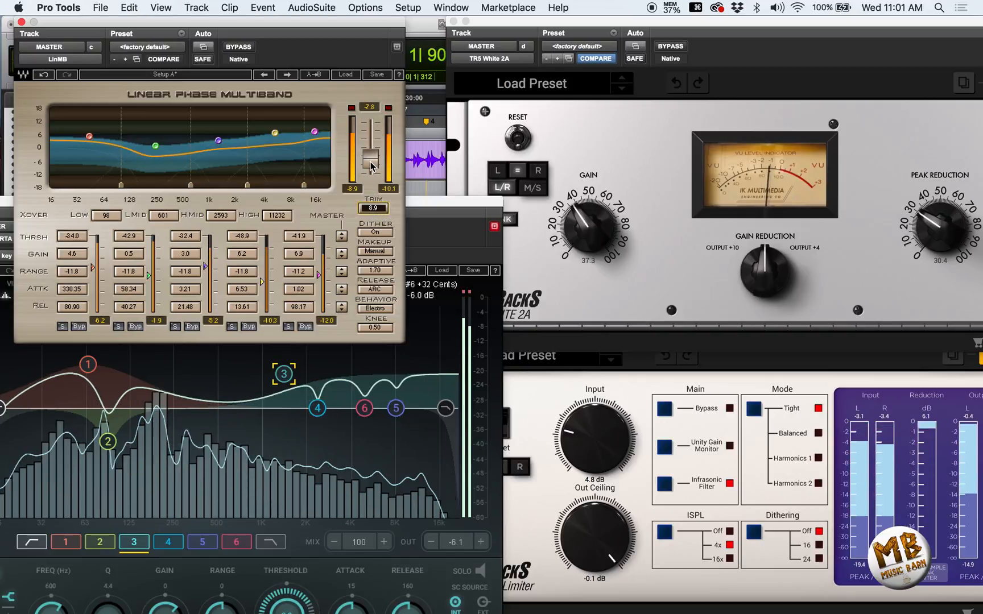
click(373, 209)
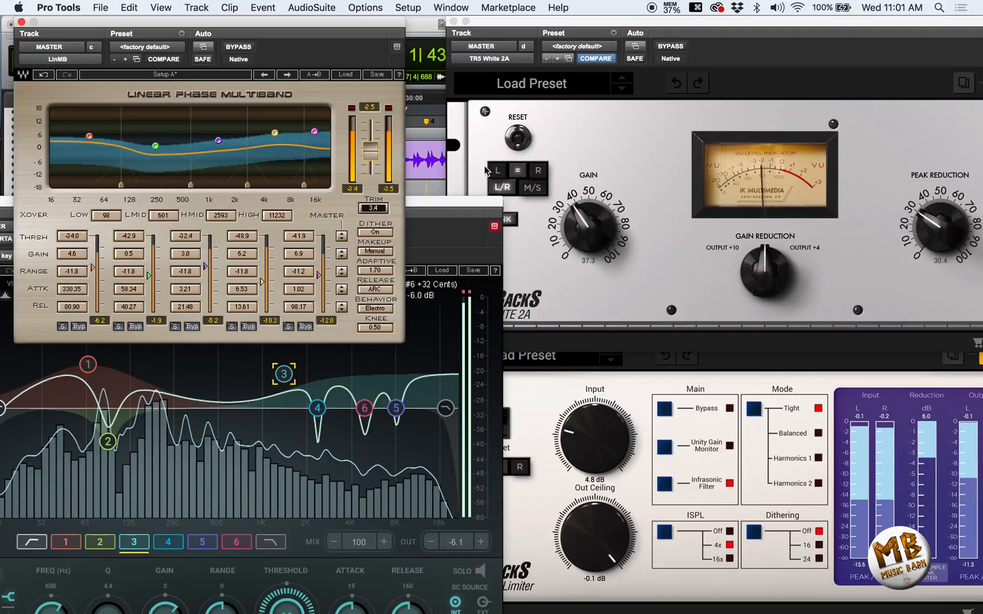
Lower the MASTER track's F6-RTA output to -7.1 and reset its clip indicator
click(480, 296)
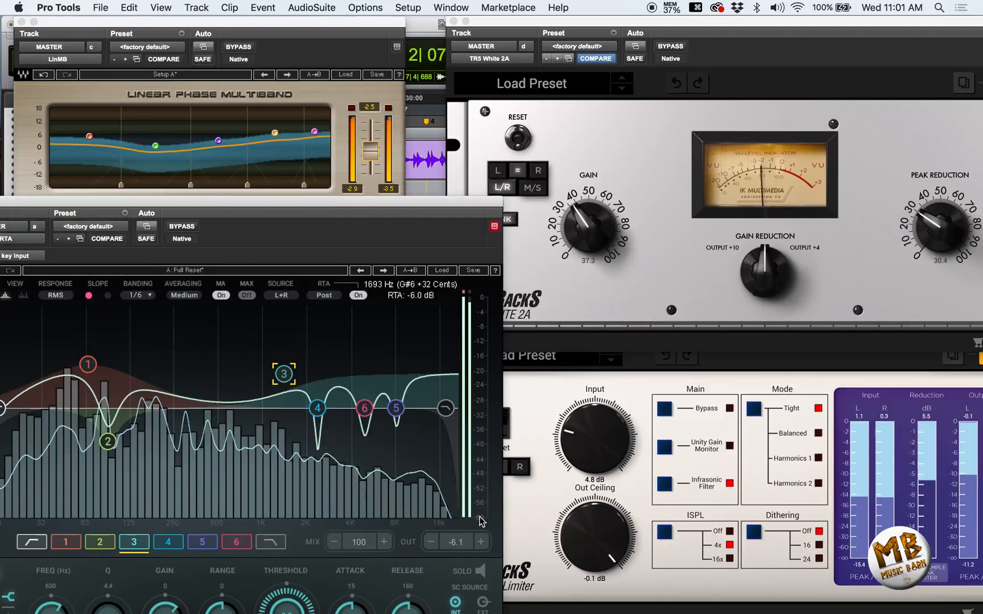
drag(458, 543, 458, 548)
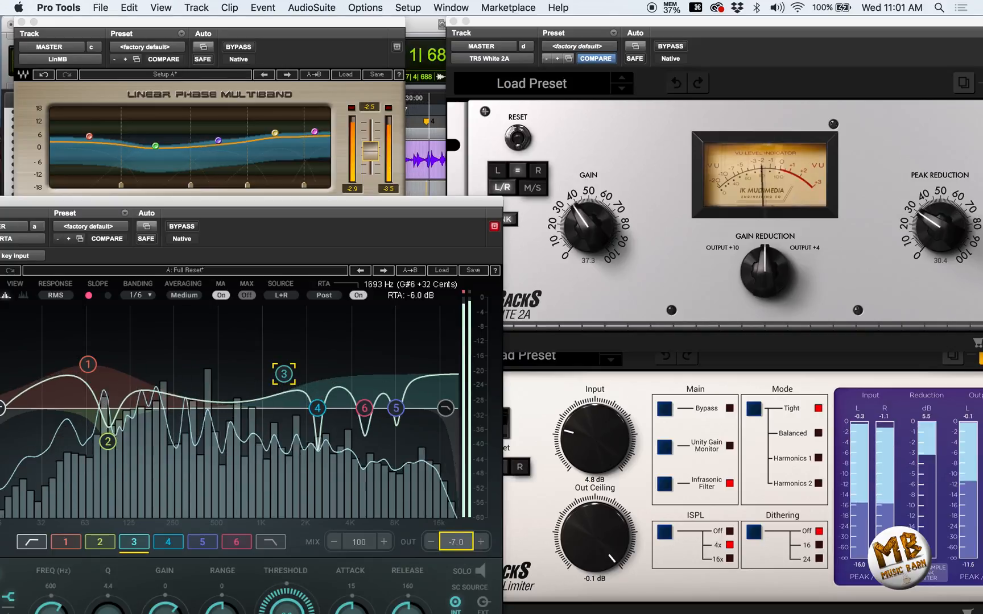
click(464, 294)
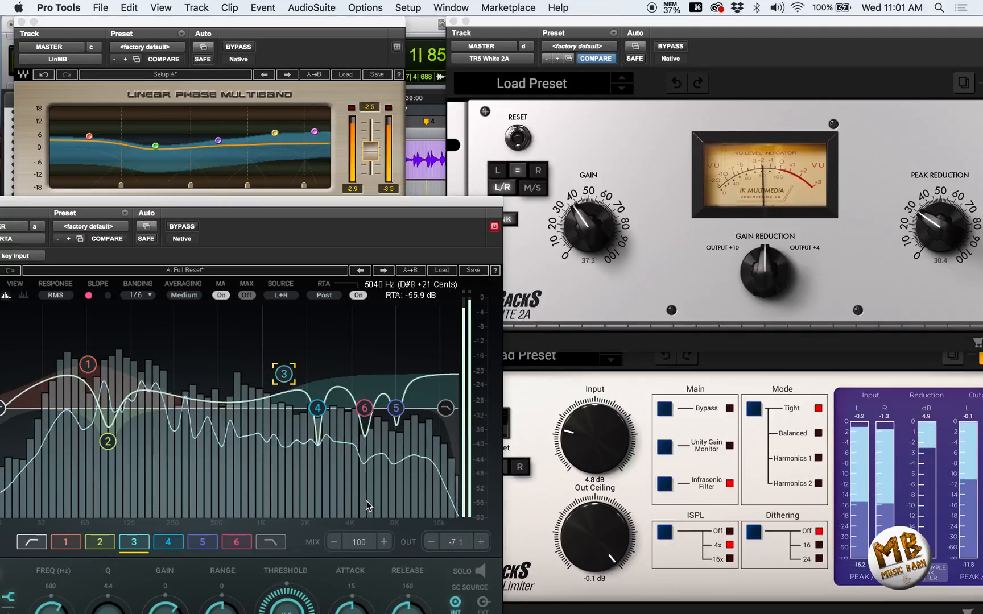
Select band 6 of the F6-RTA to view its settings, and move the plug-in window to uncover the full LinMB
click(236, 543)
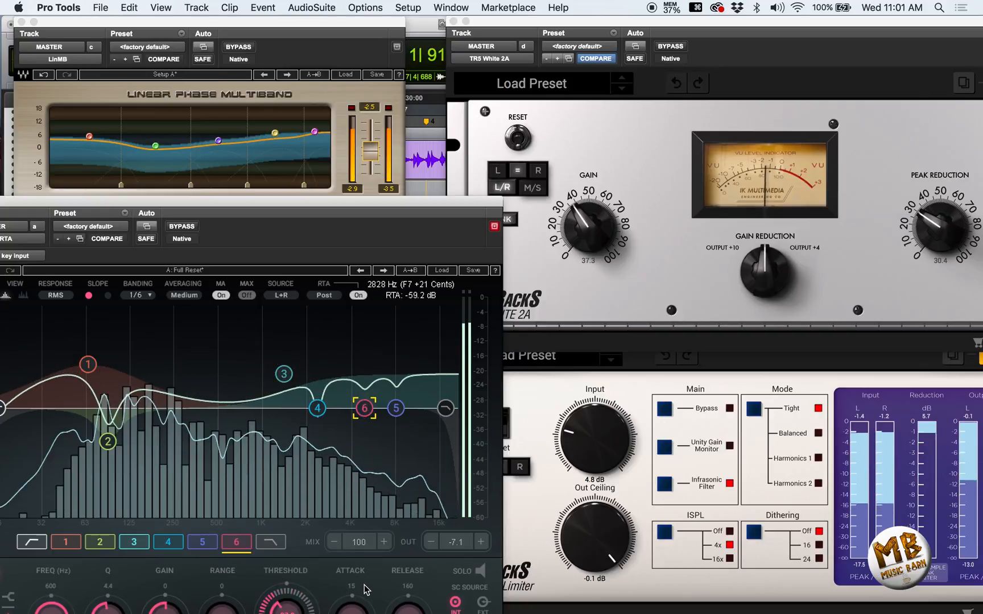
drag(385, 205, 405, 195)
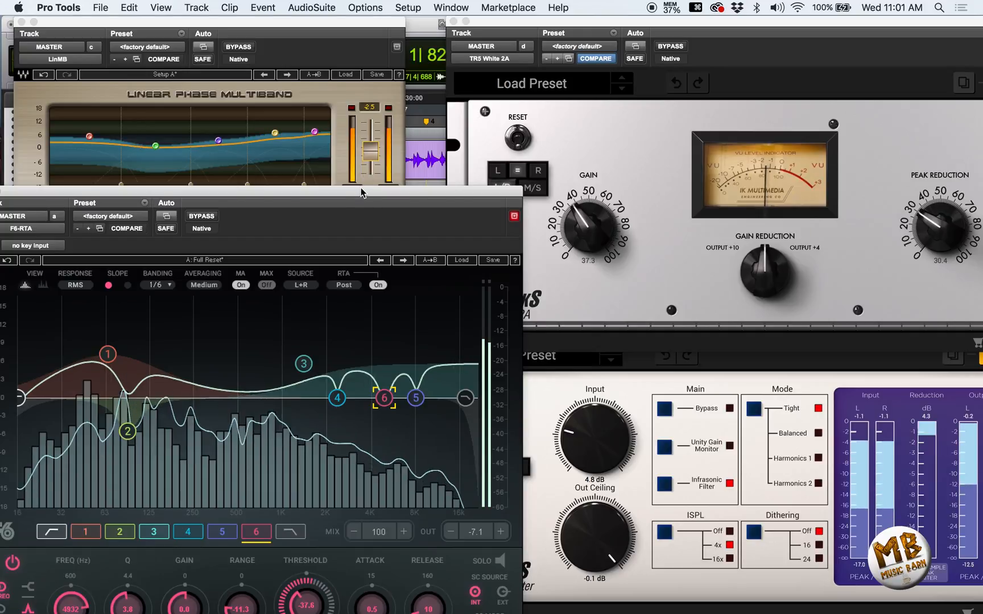
drag(361, 193, 383, 350)
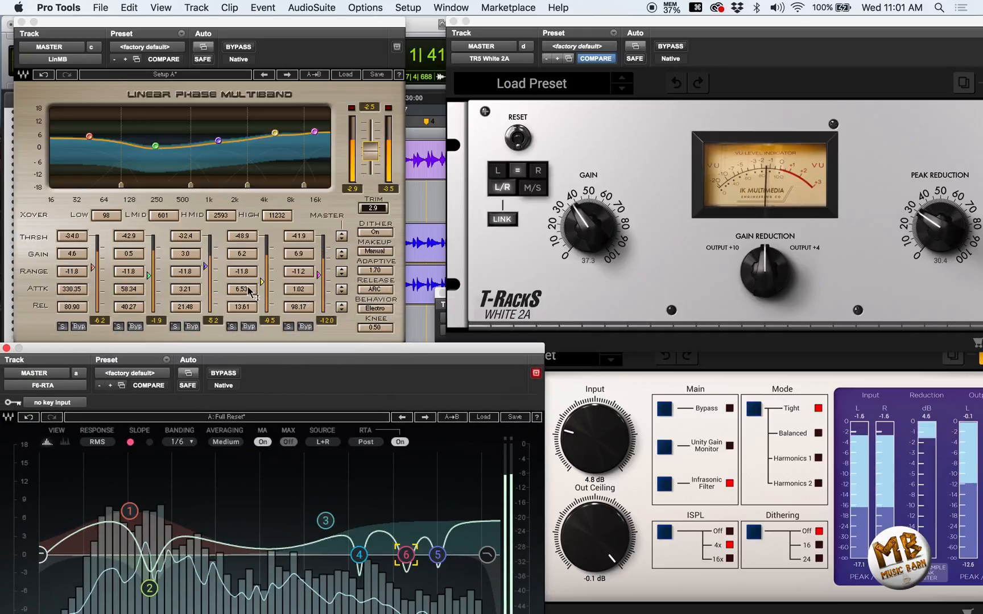